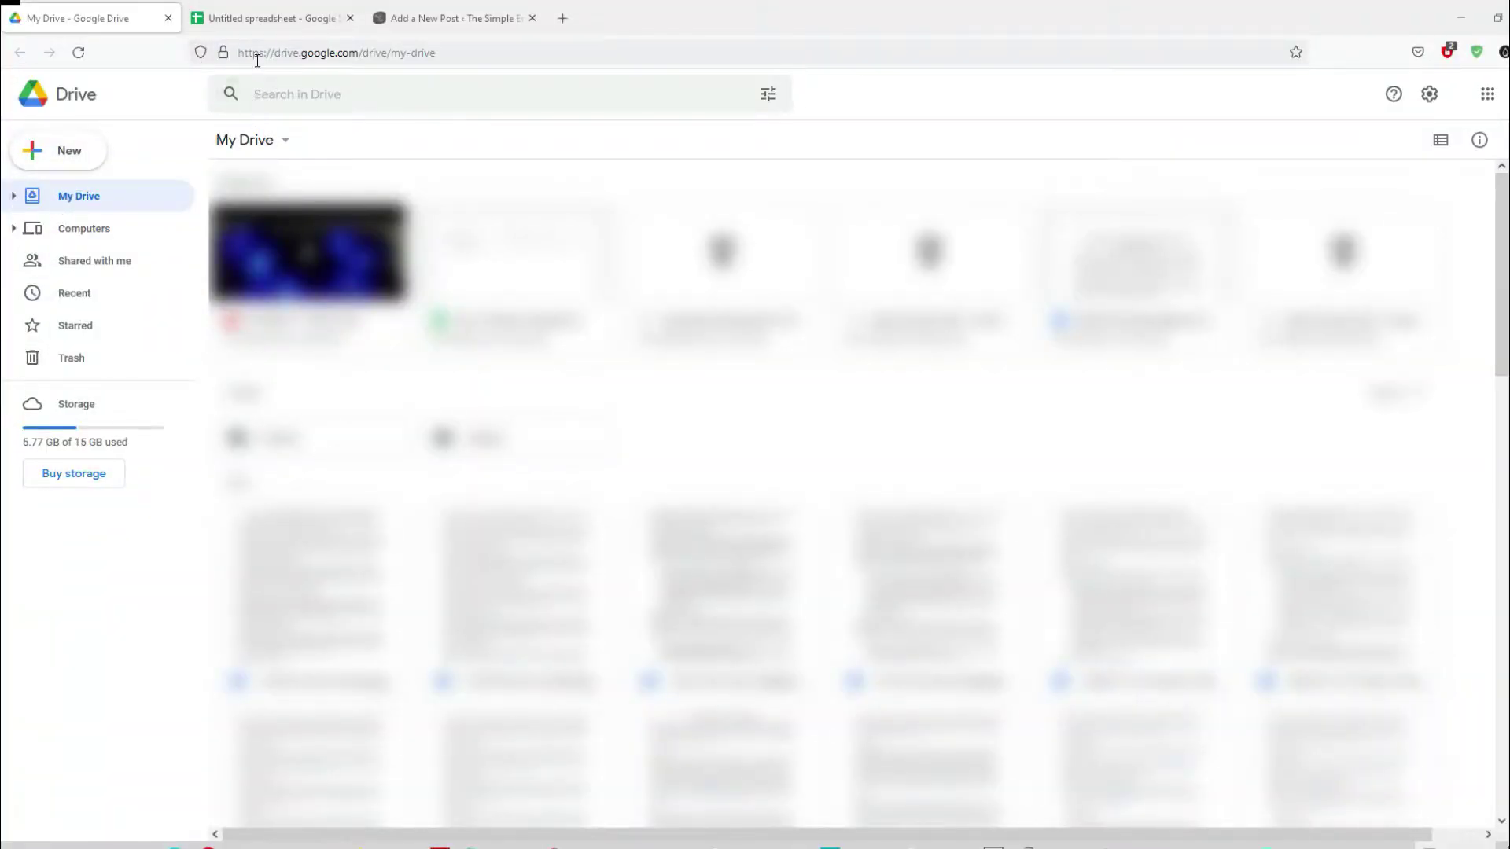
# Step: From Drive's New menu, create a blank Google Sheets spreadsheet
pyautogui.click(74, 154)
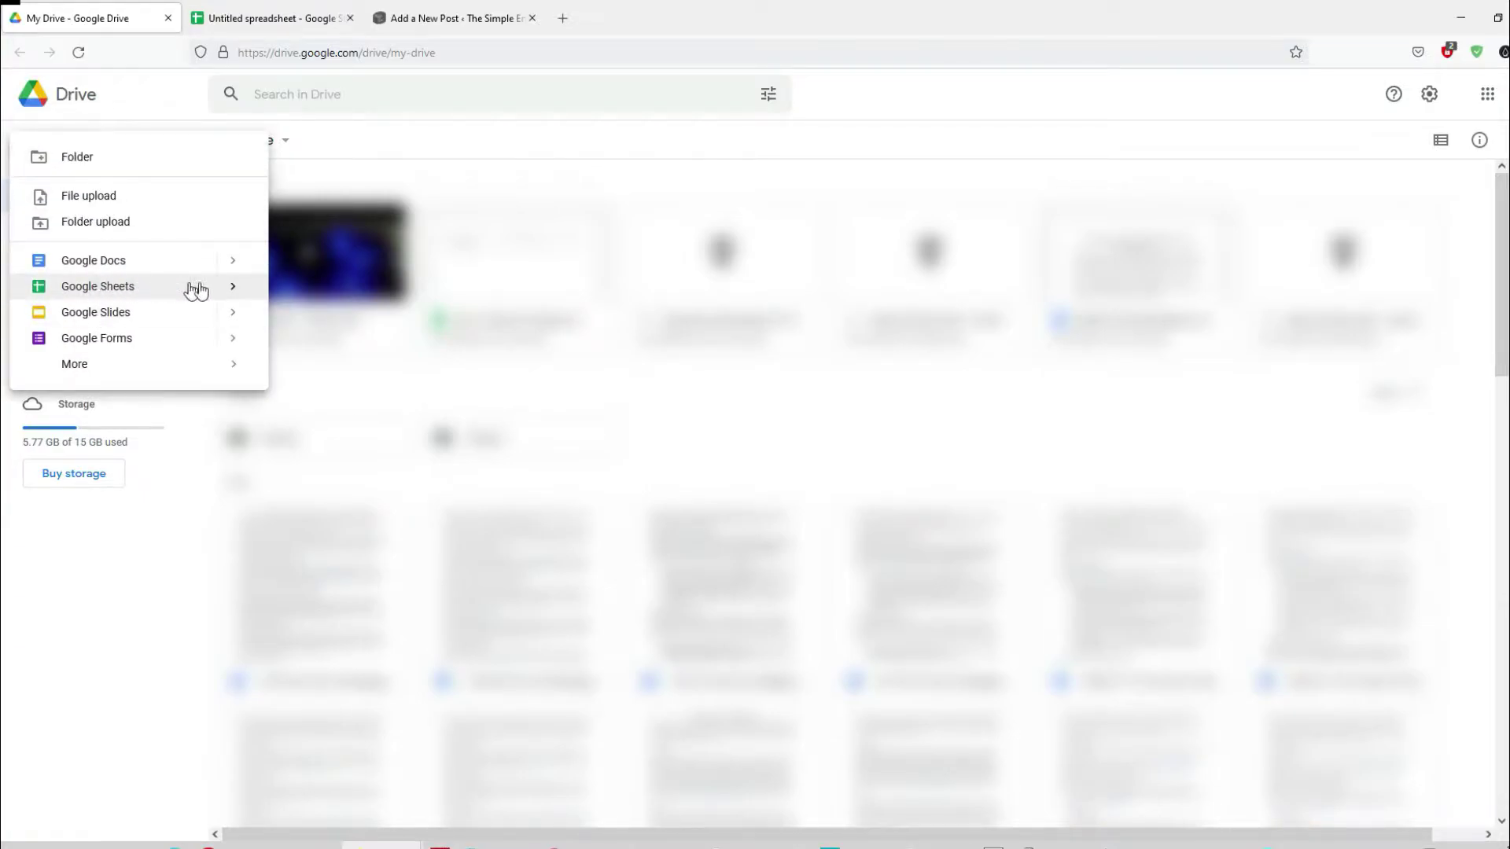
pyautogui.moveTo(230, 289)
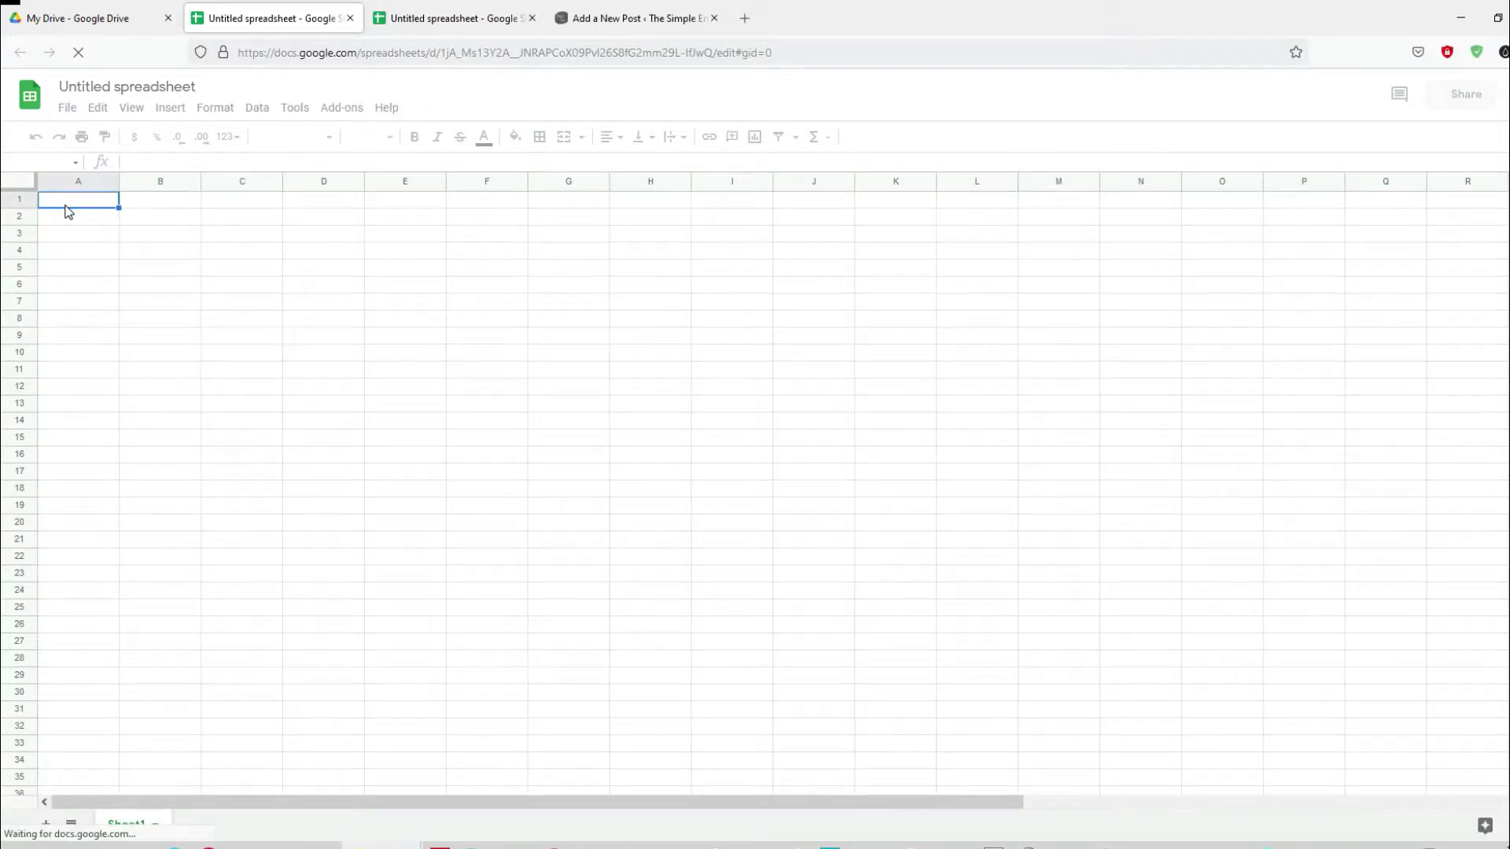
# Step: Enter the numbers 1, 2, 3 and 4 down cells A1:A4
pyautogui.write('1')
pyautogui.press('Return')
pyautogui.write('2')
pyautogui.press('Return')
pyautogui.write('3')
pyautogui.press('Return')
pyautogui.write('4')
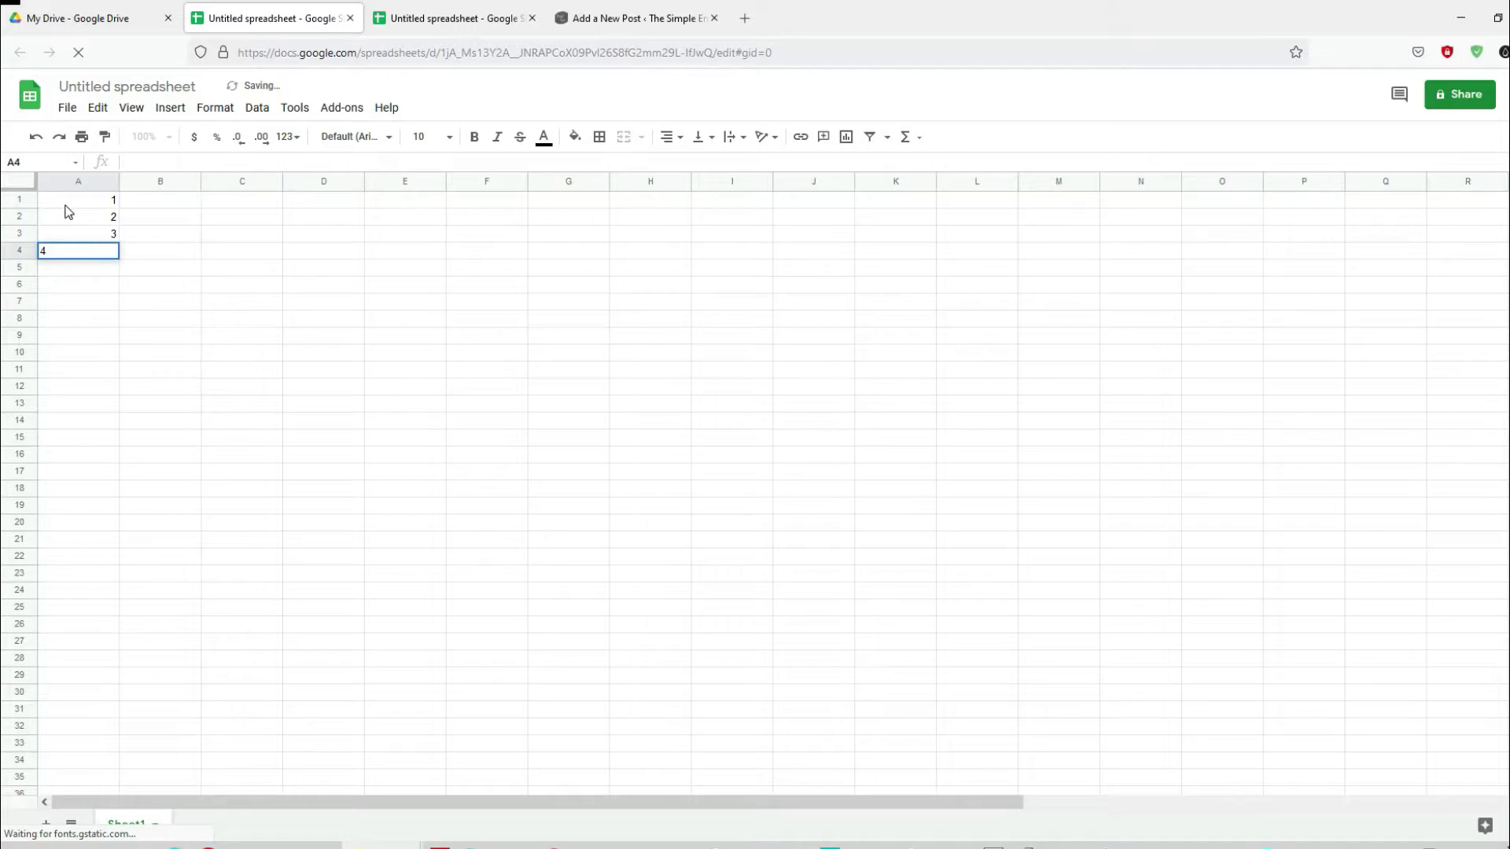
# Step: Fill cells B1:B4 with the letters A, B, C and D
pyautogui.press('Return')
pyautogui.press('Right')
pyautogui.press('Up')
pyautogui.press('Up')
pyautogui.press('Up')
pyautogui.press('Up')
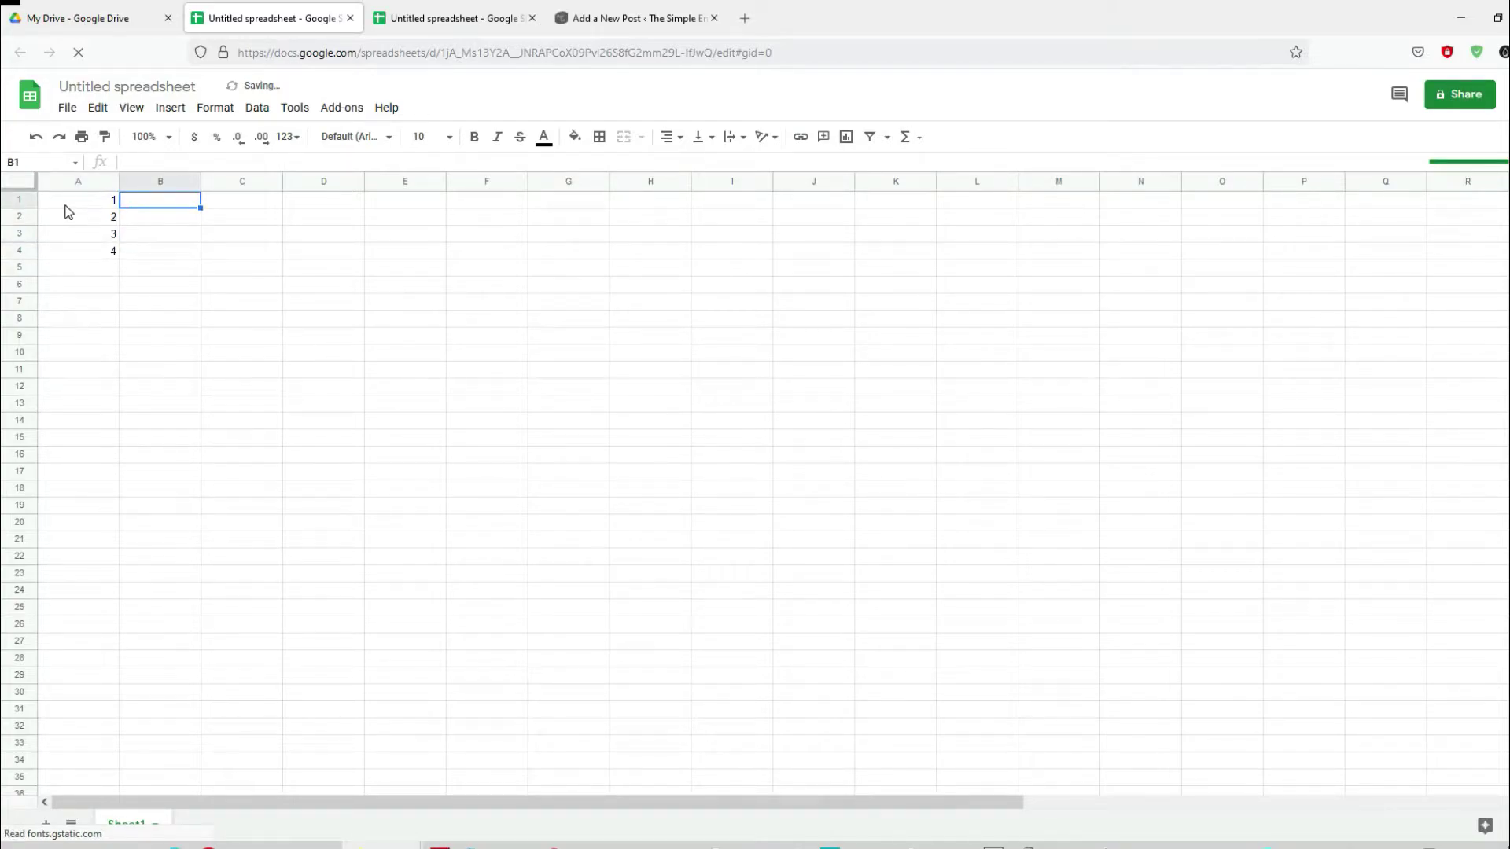
pyautogui.write('A')
pyautogui.press('Return')
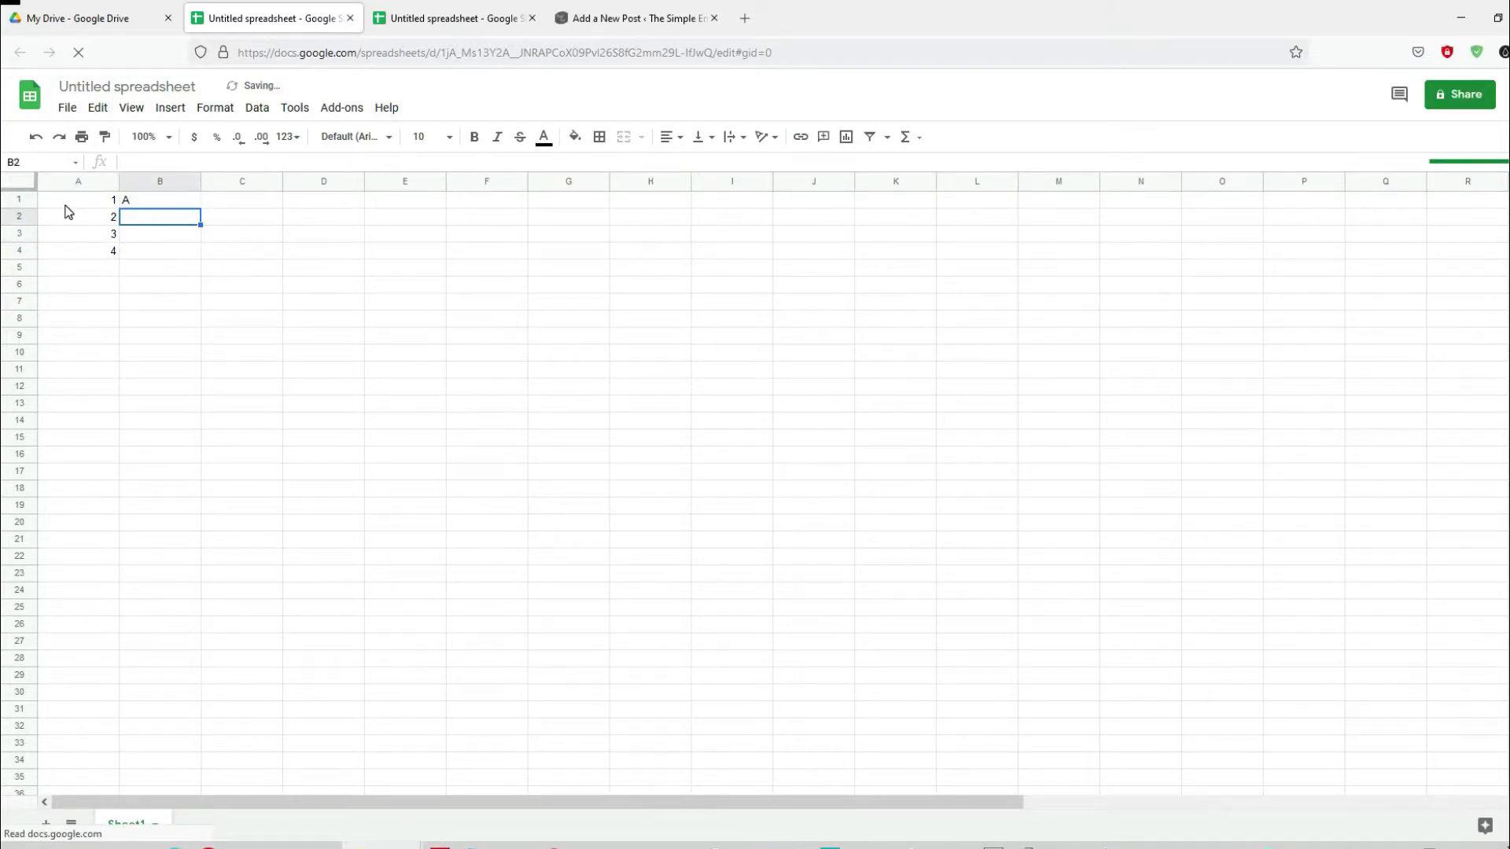
pyautogui.write('B')
pyautogui.press('Return')
pyautogui.write('C')
pyautogui.press('Return')
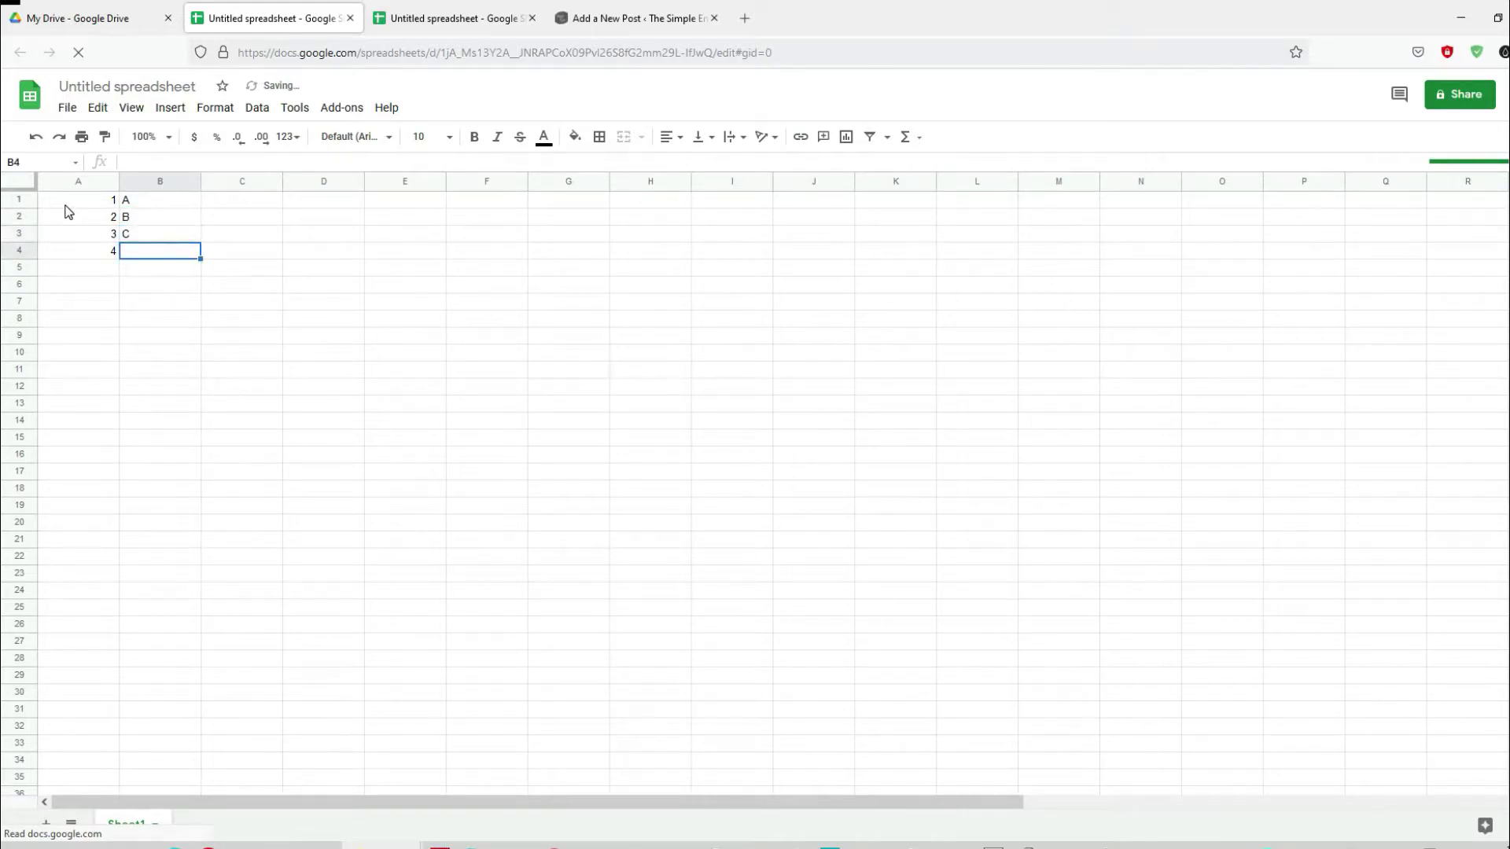
pyautogui.write('D')
pyautogui.press('Return')
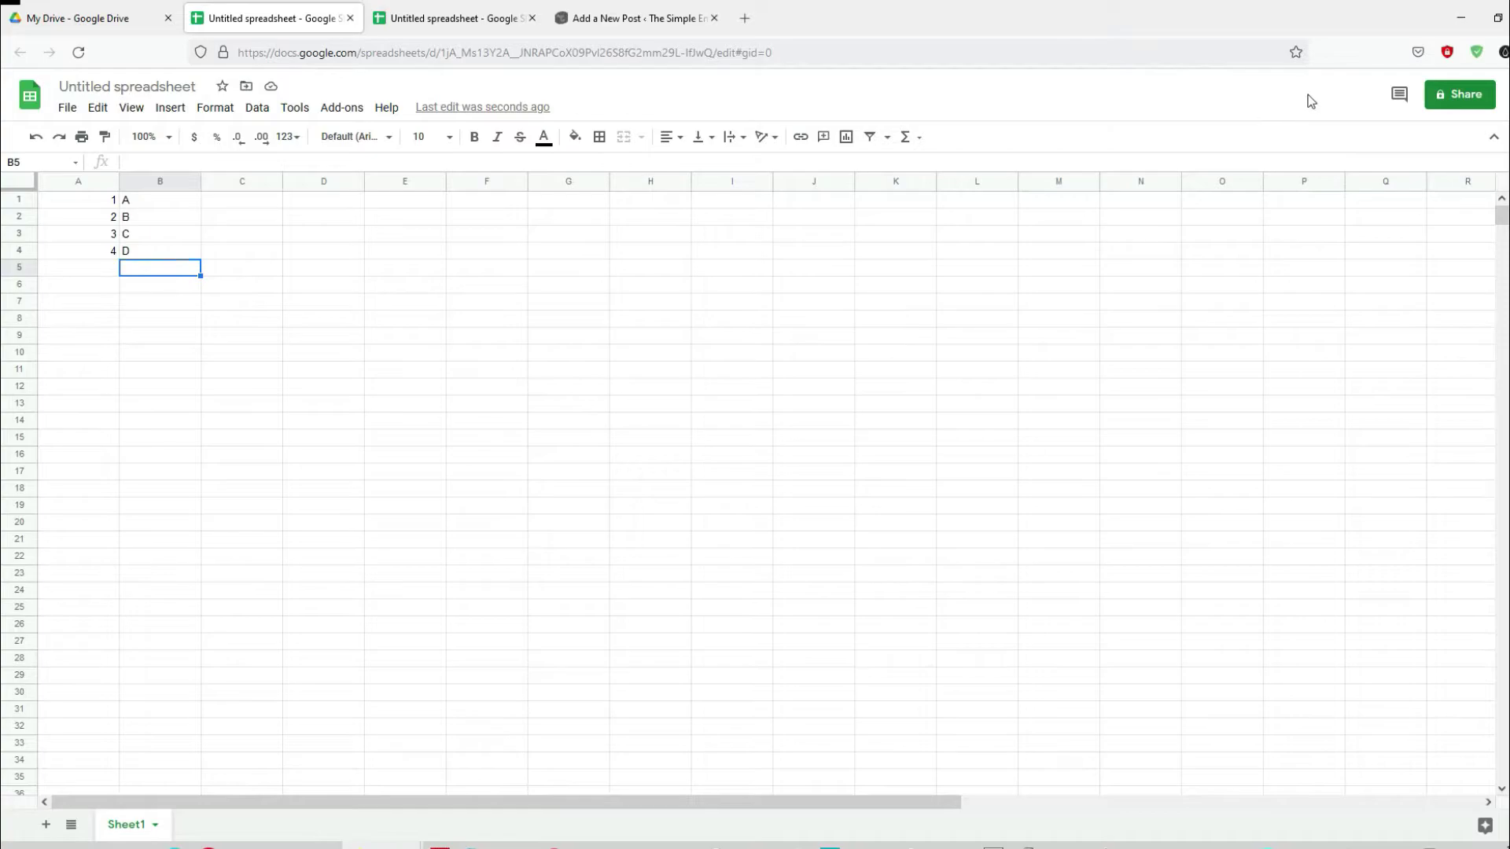
pyautogui.click(1459, 94)
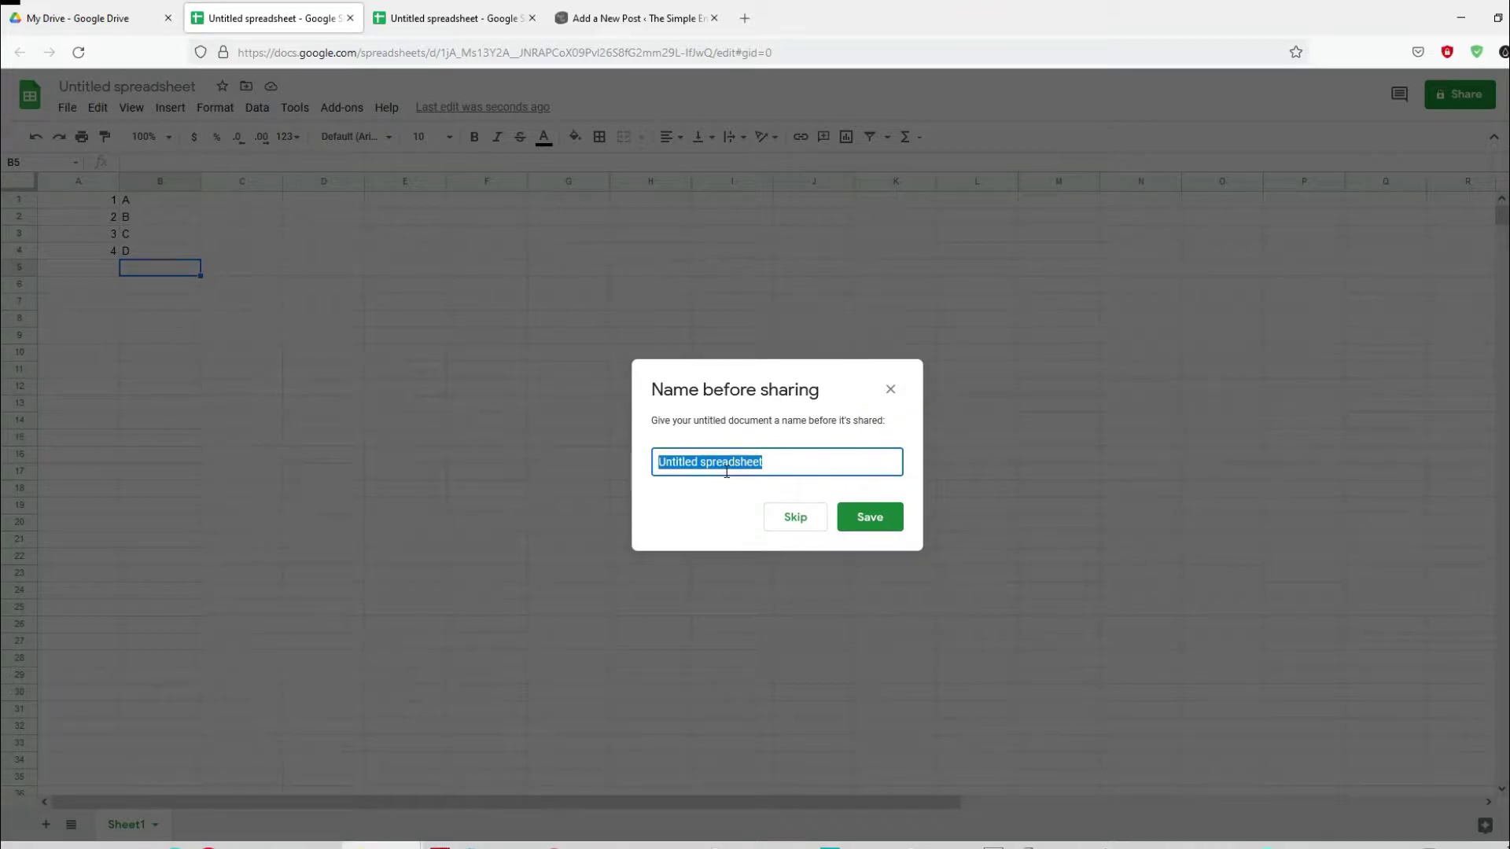
# Step: Name the file 'Embed a Google Sheet', share it with anyone with the link, and copy the link
pyautogui.write('Embed a Google Sheet')
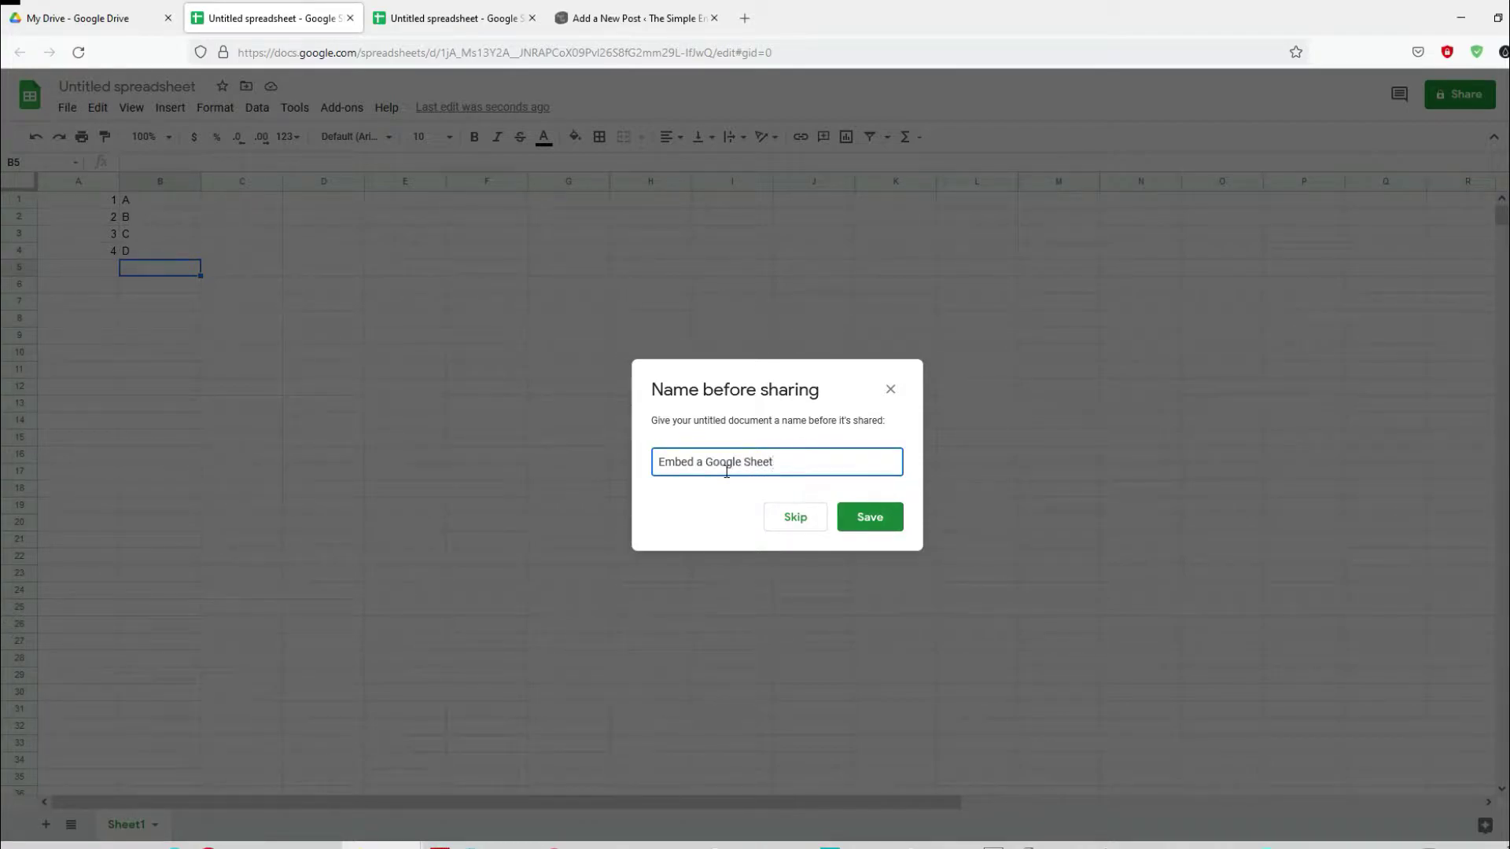
pyautogui.click(870, 518)
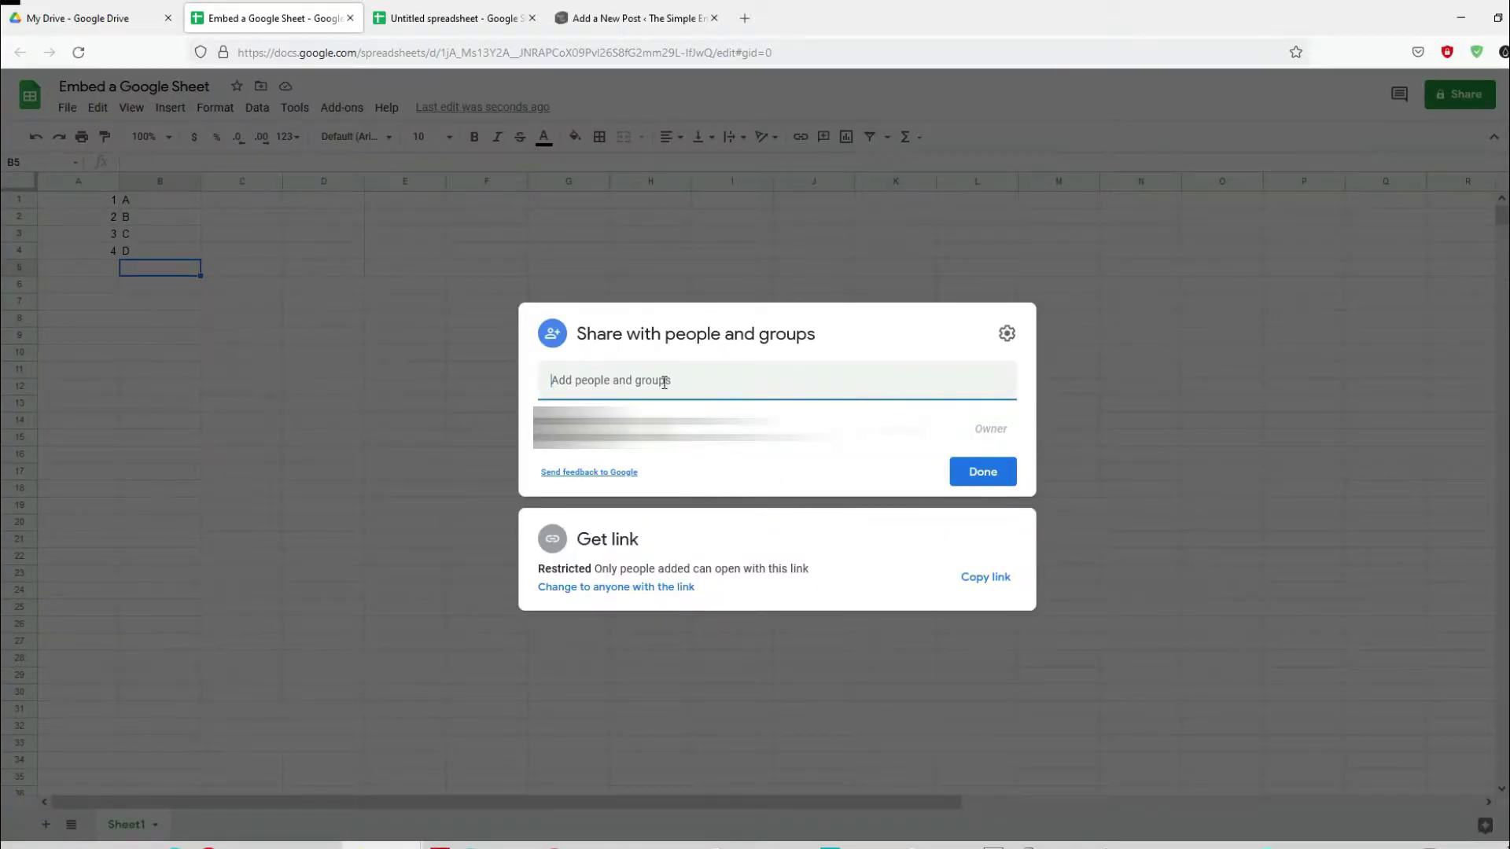
pyautogui.click(665, 591)
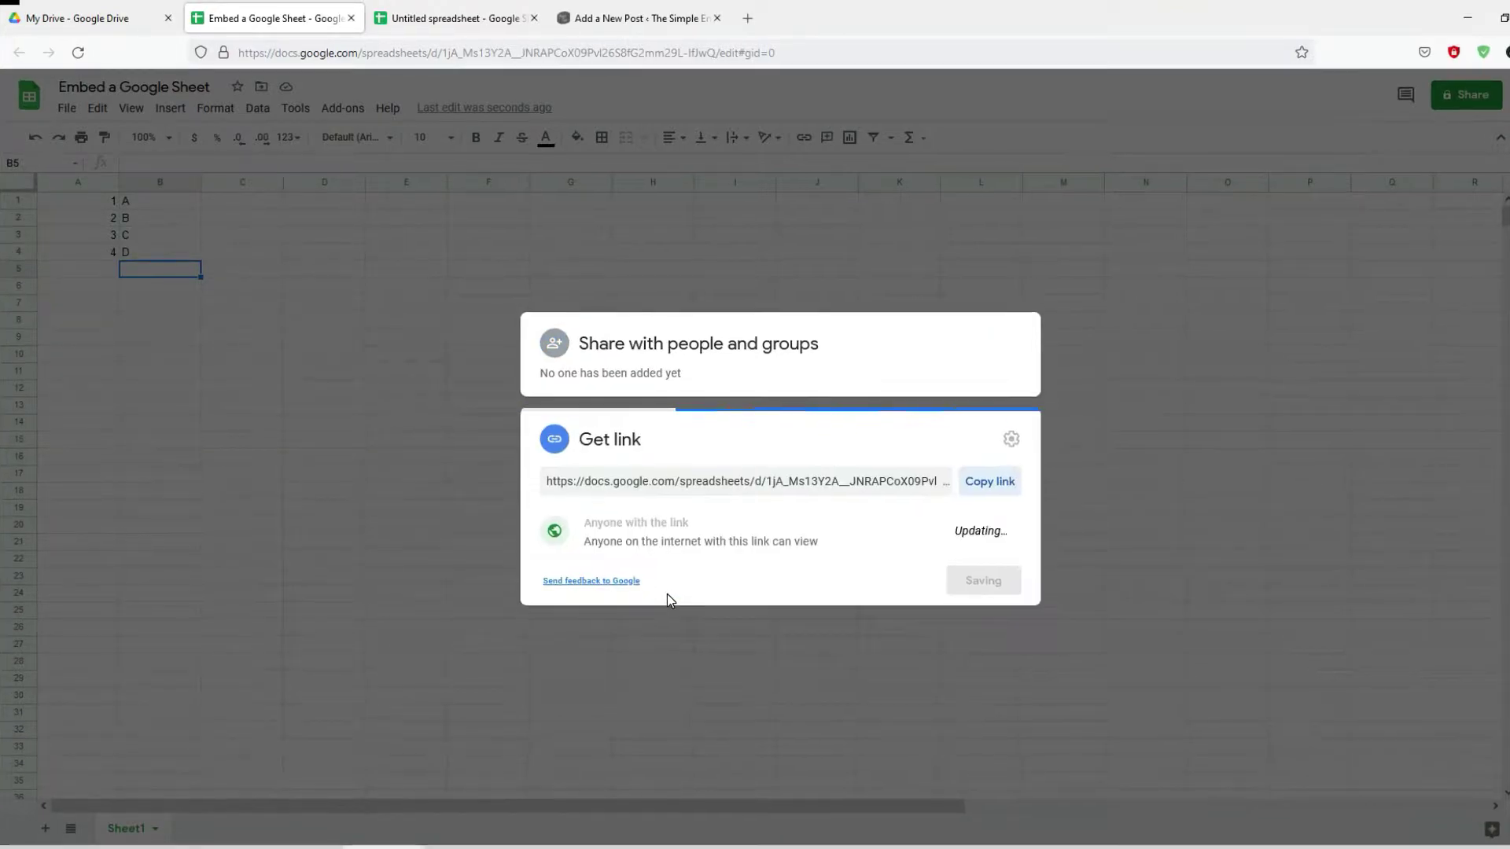
pyautogui.click(988, 481)
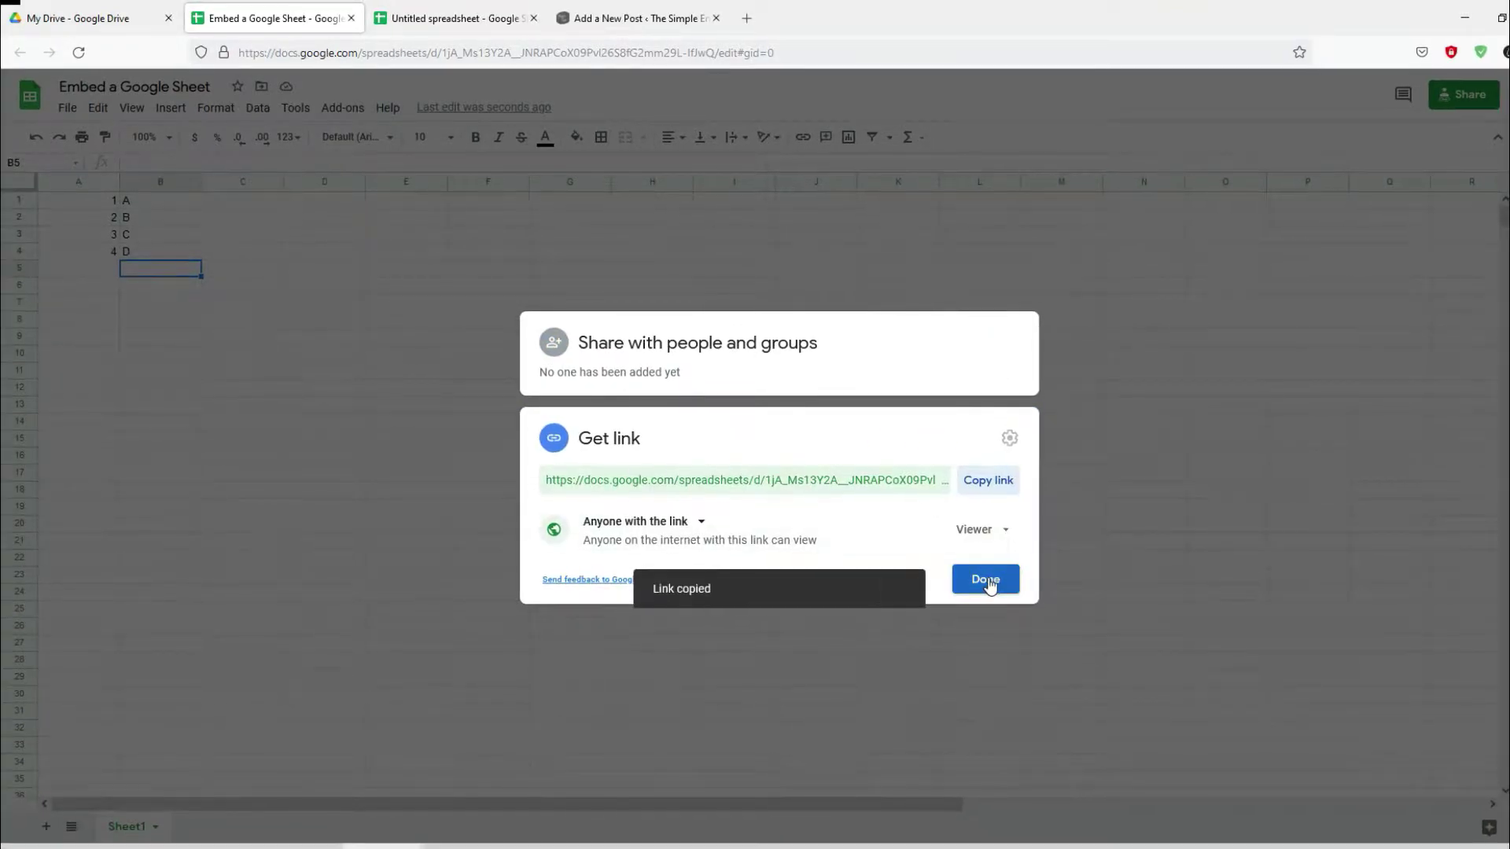
pyautogui.click(987, 581)
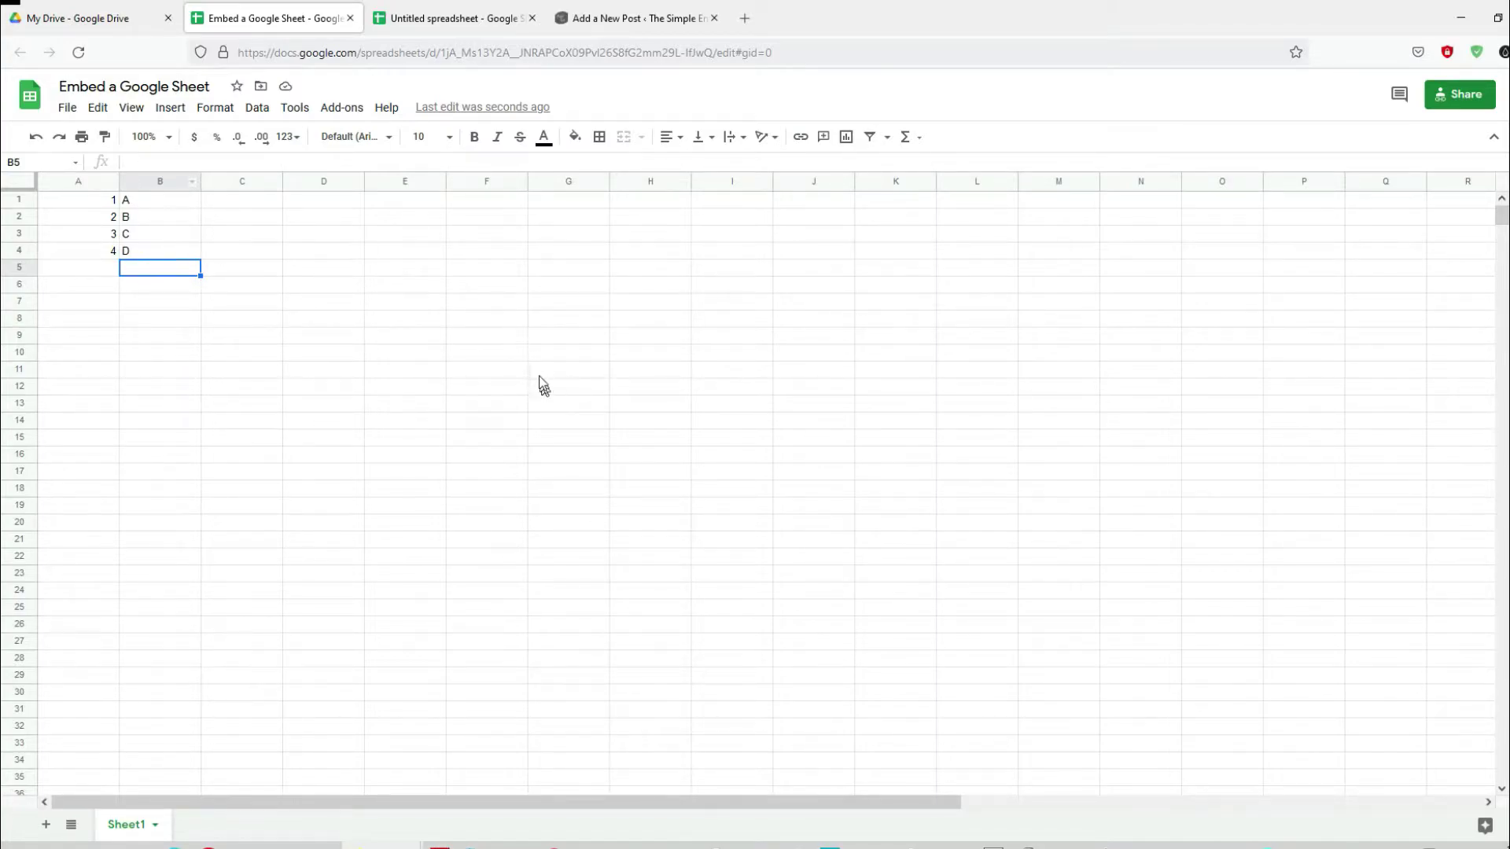
# Step: Publish only Sheet1 to the web as embed code via File > Publish to the web
pyautogui.click(65, 109)
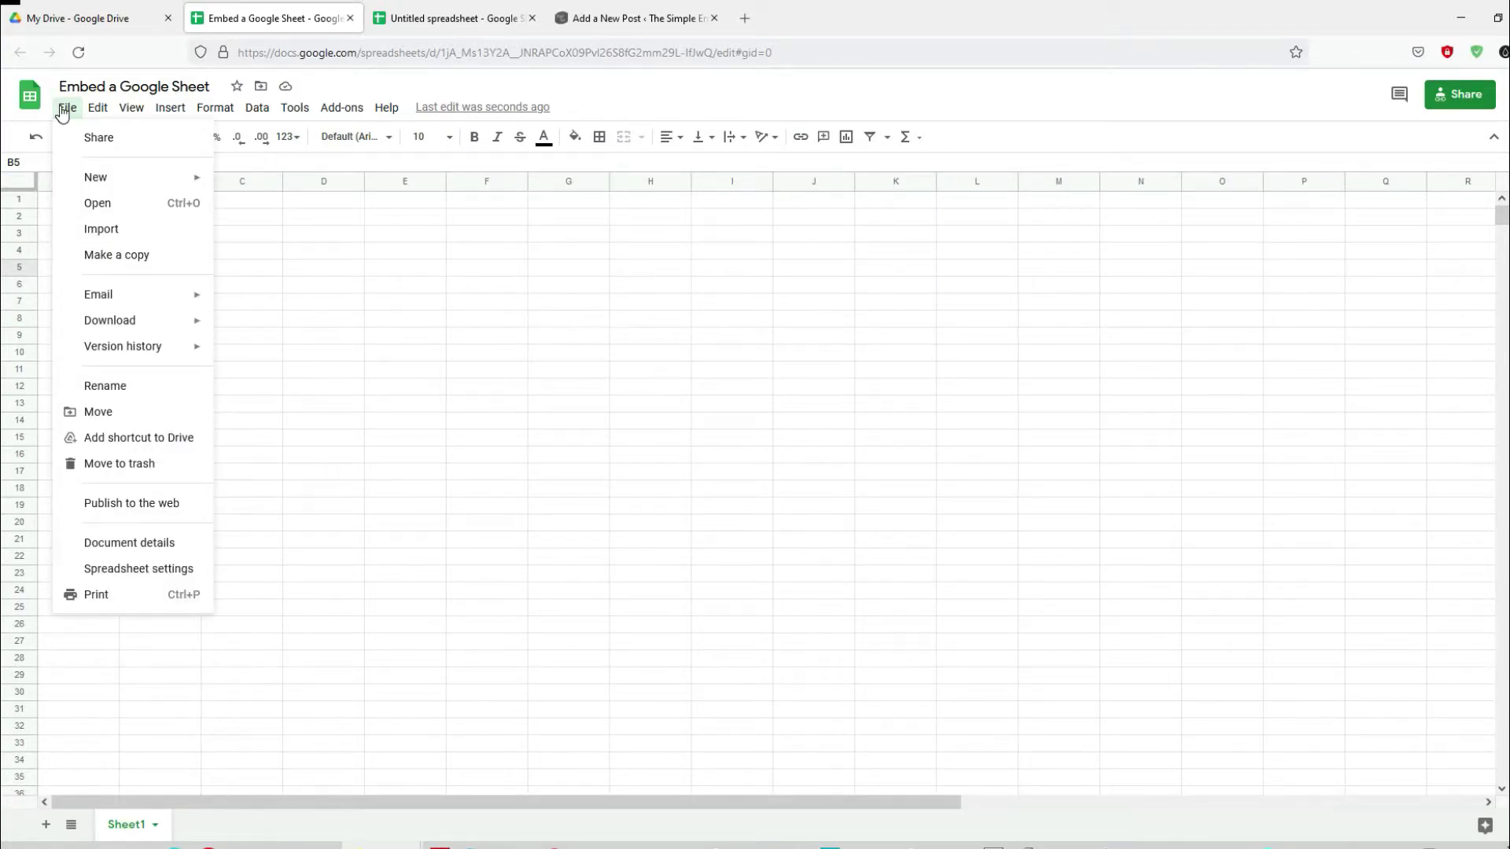
pyautogui.click(116, 505)
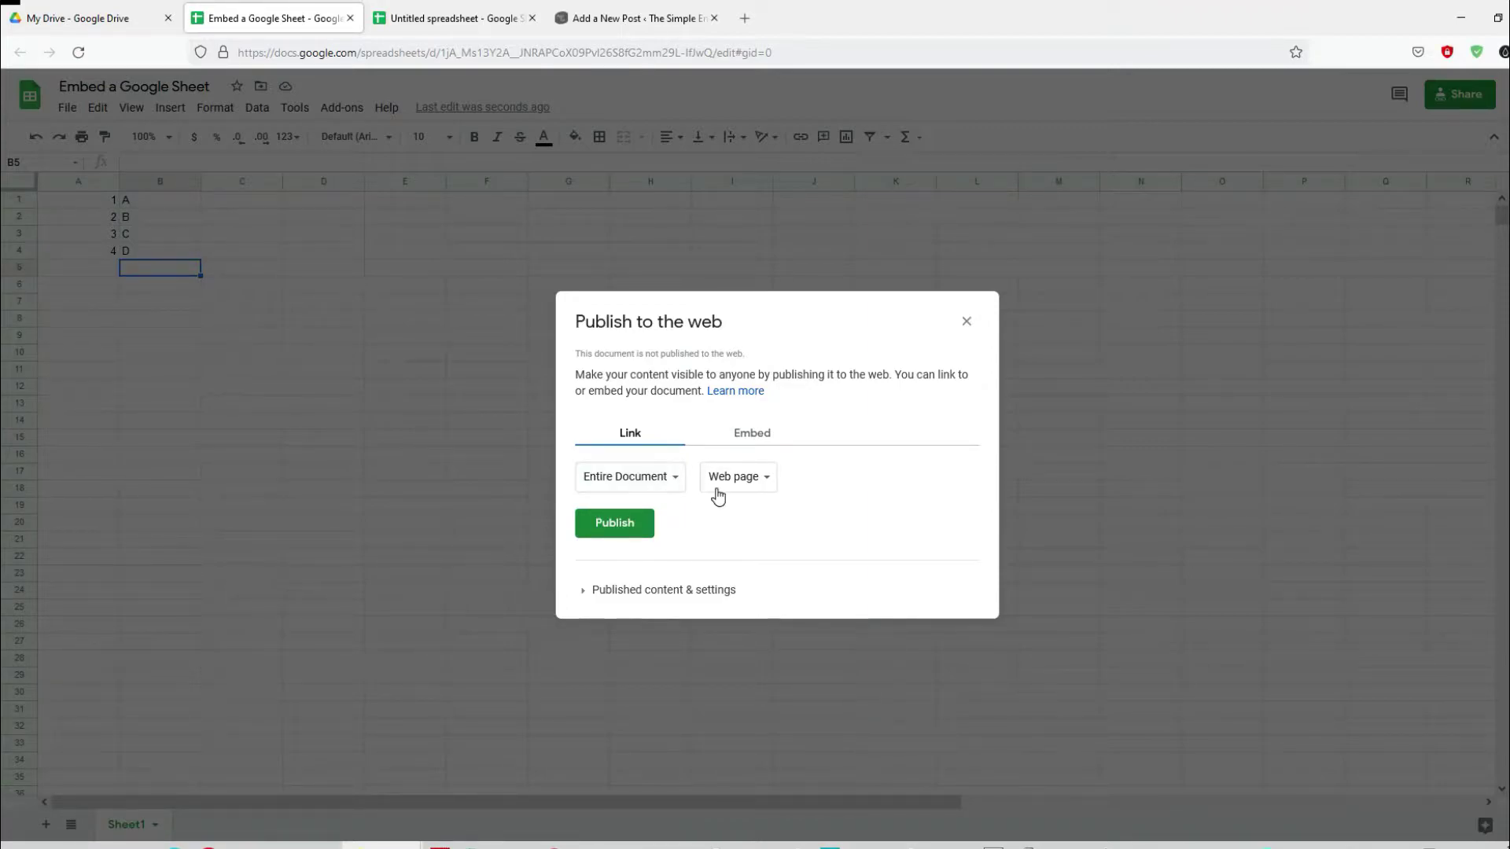
pyautogui.click(746, 440)
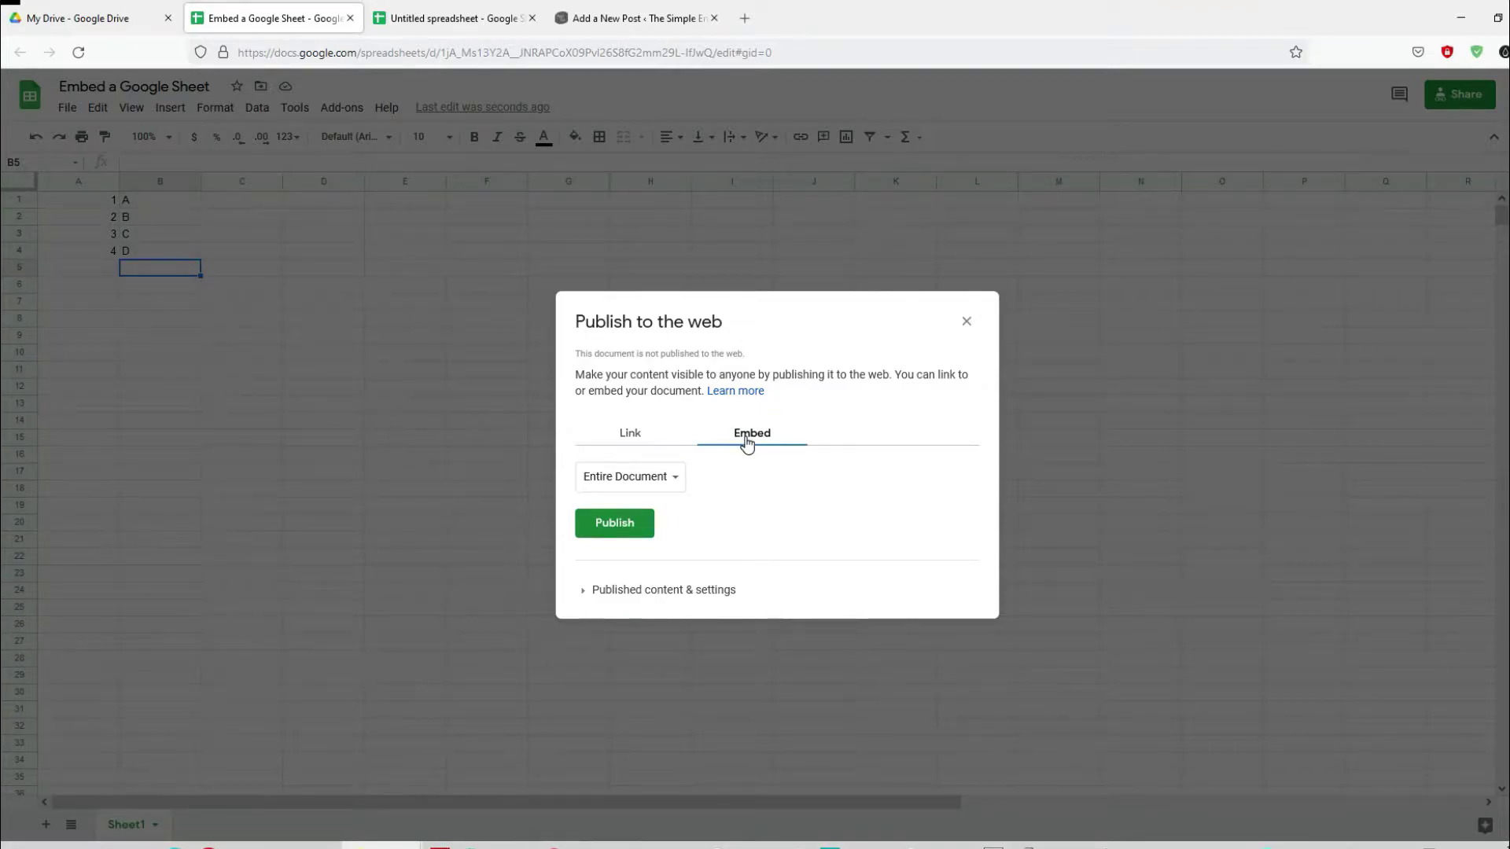
pyautogui.click(629, 481)
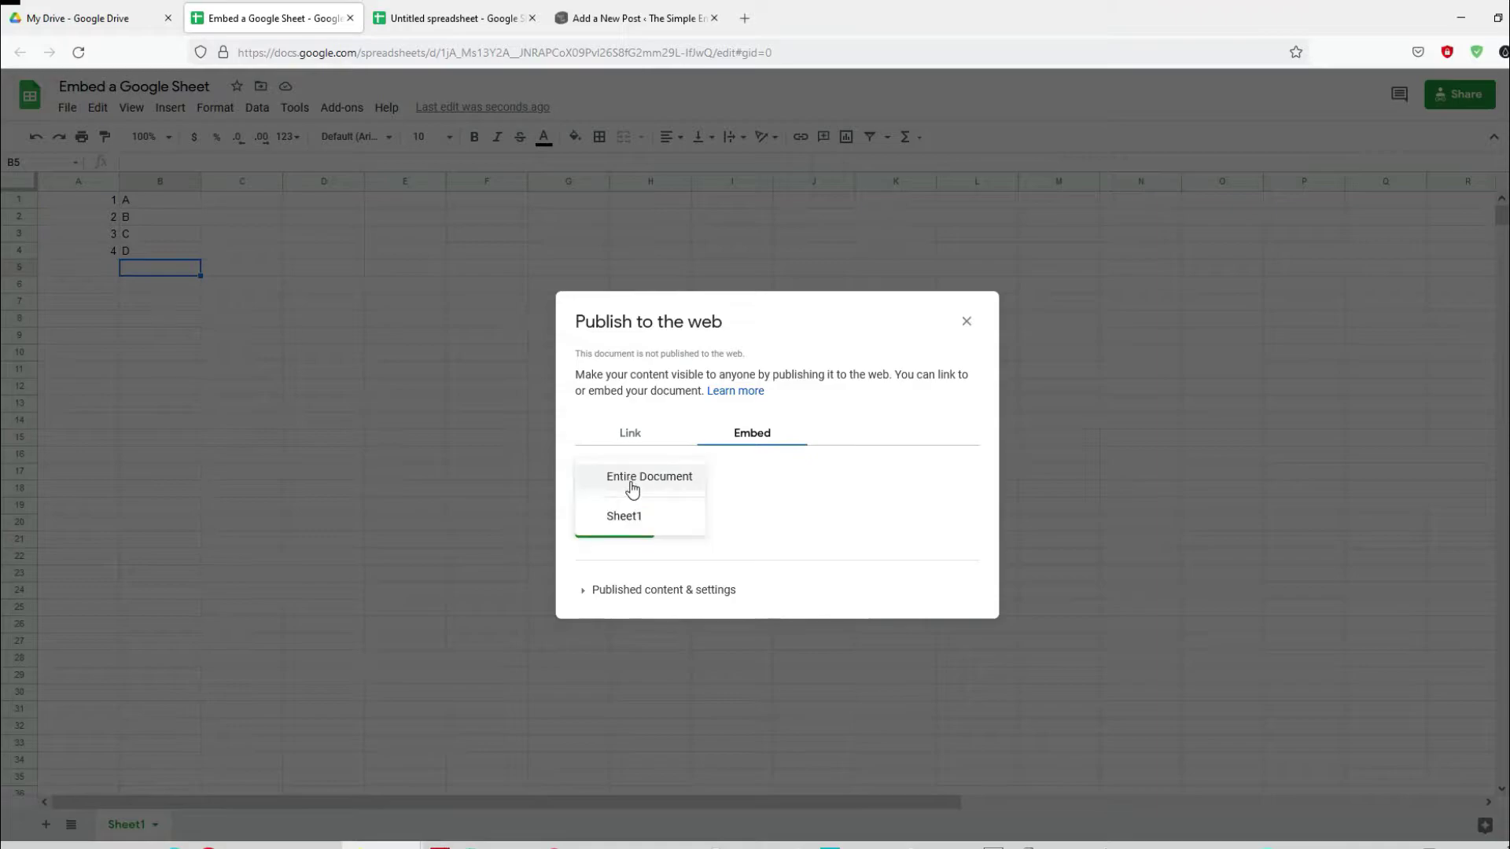
pyautogui.click(629, 521)
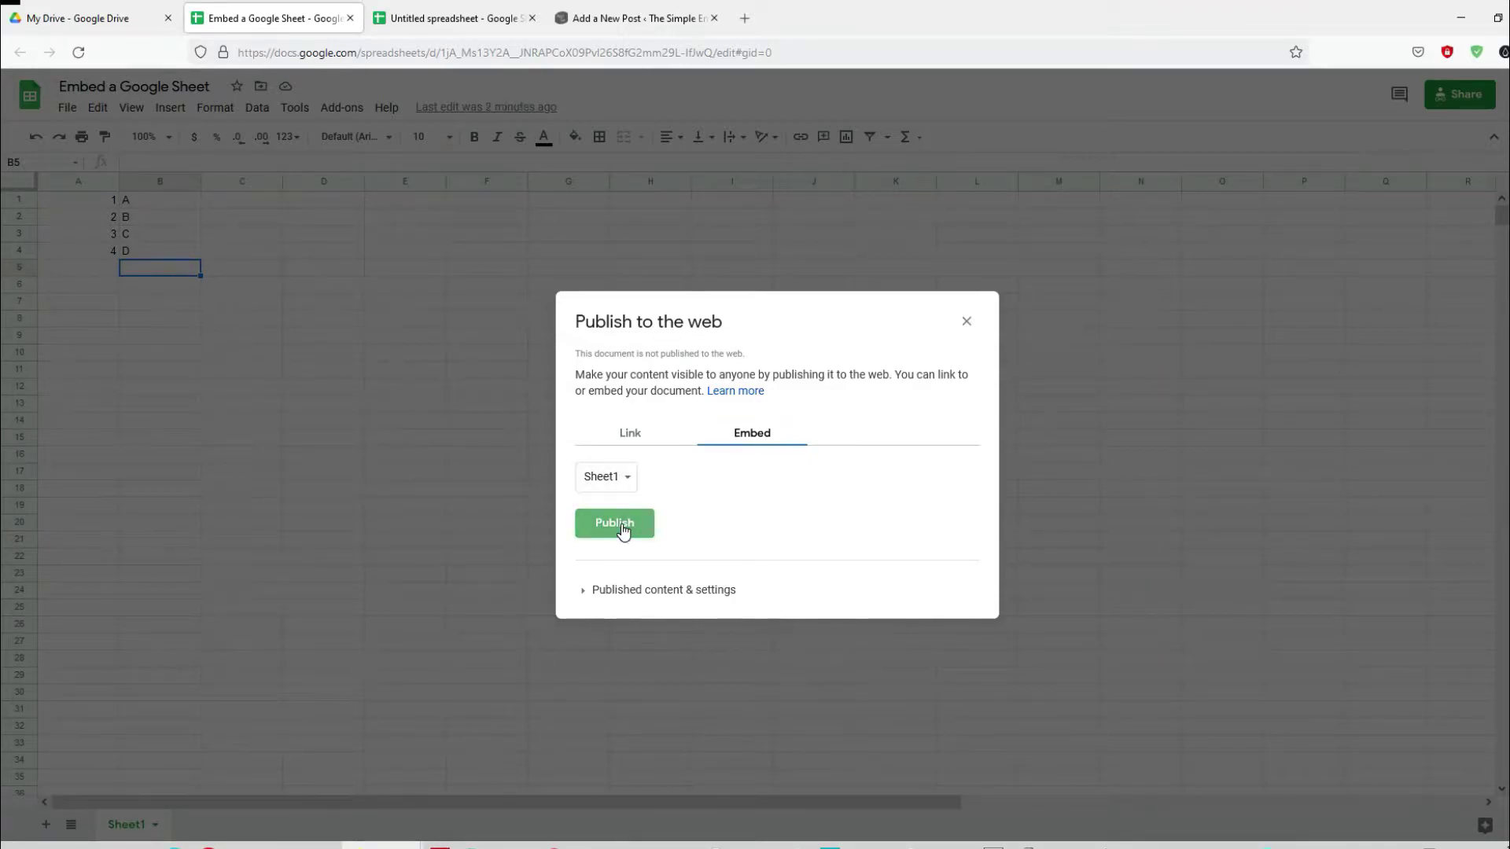
pyautogui.click(663, 589)
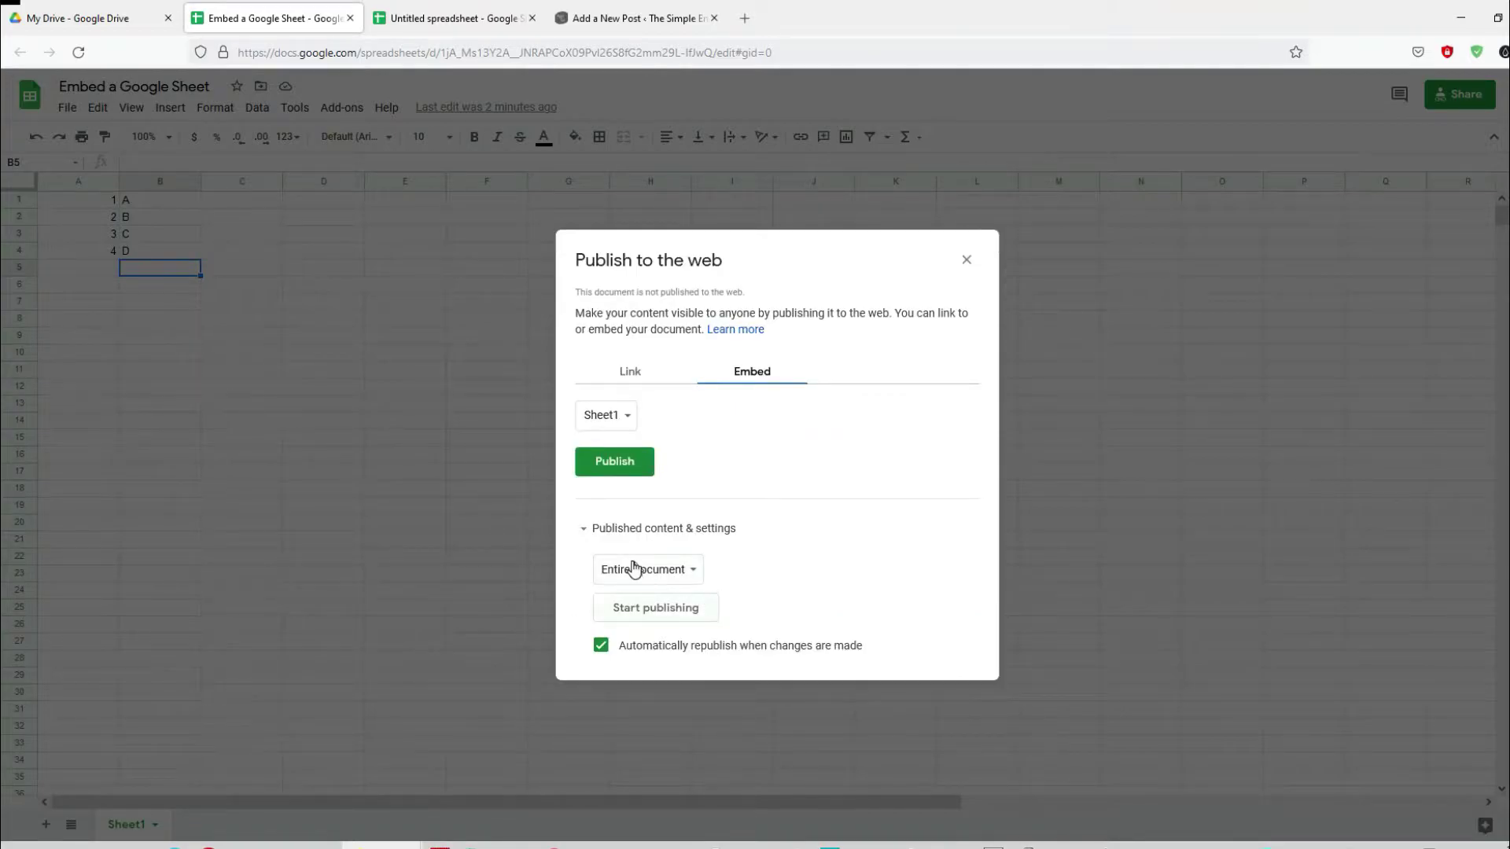
pyautogui.click(627, 470)
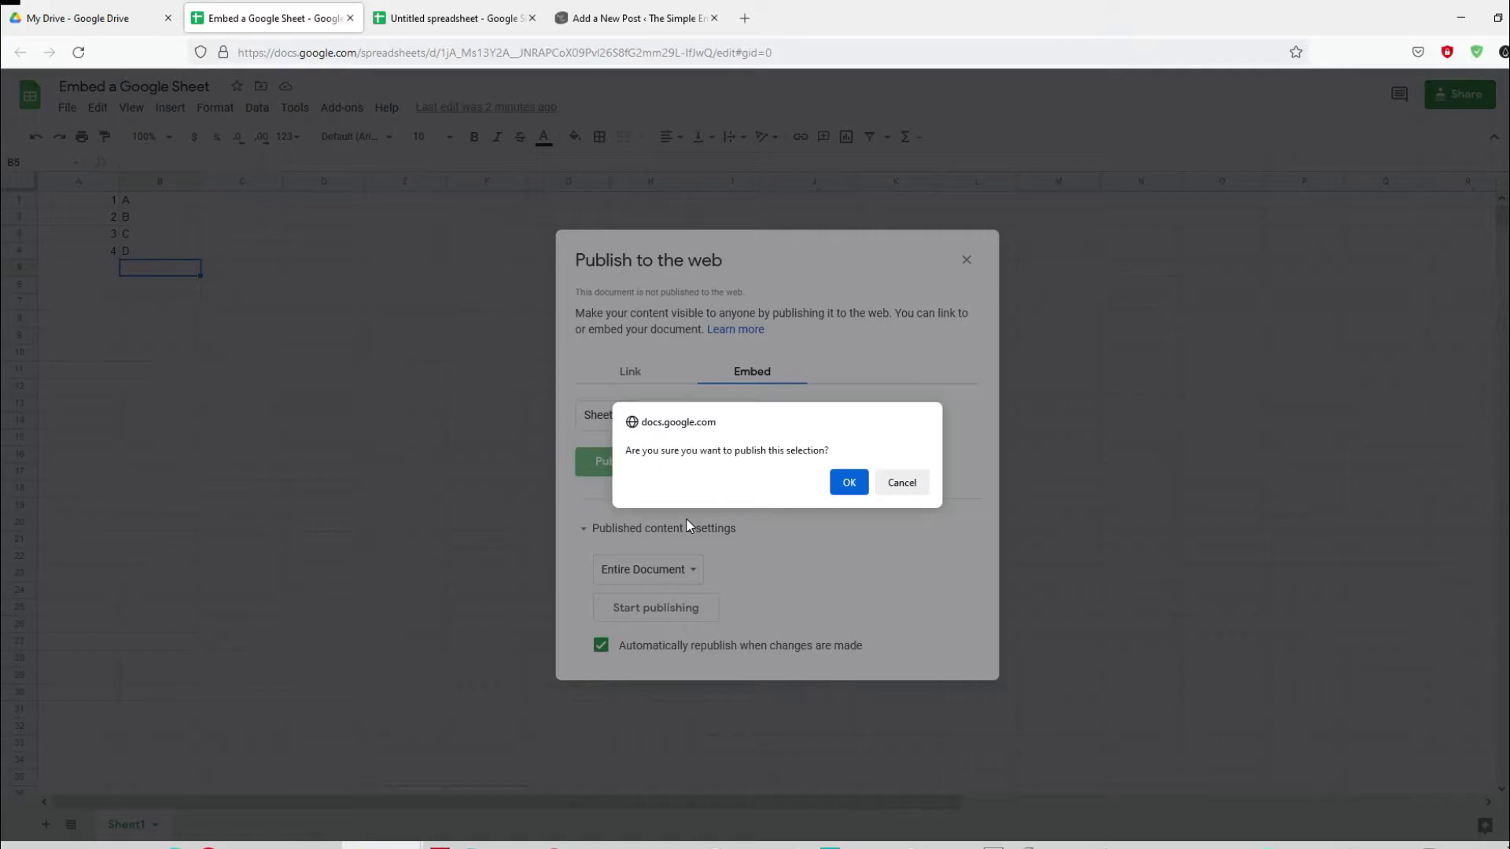
pyautogui.click(850, 483)
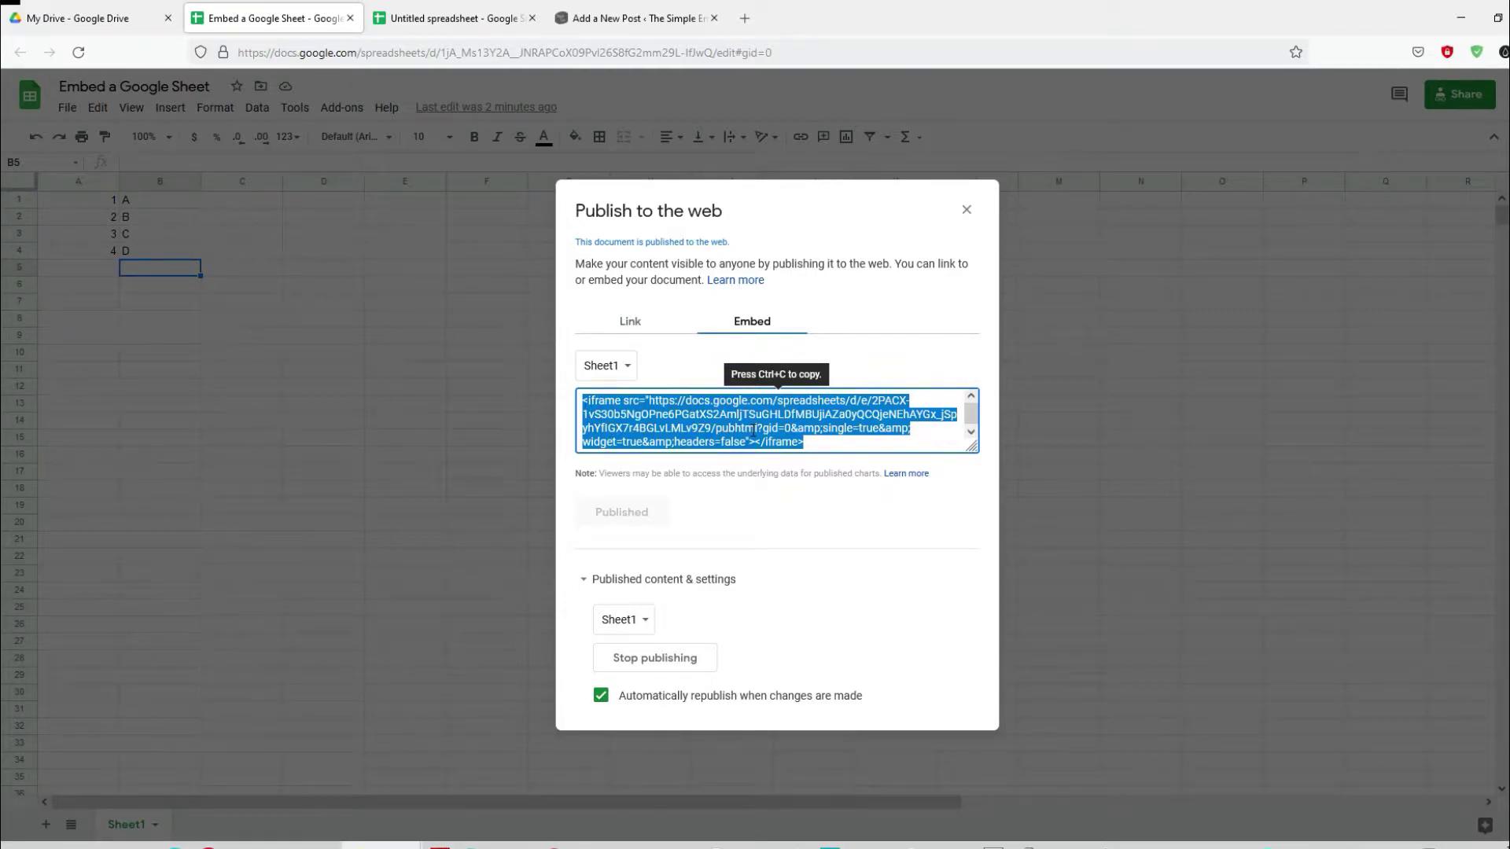
# Step: Copy the generated iframe embed code for Sheet1 to the clipboard
pyautogui.rightClick(753, 430)
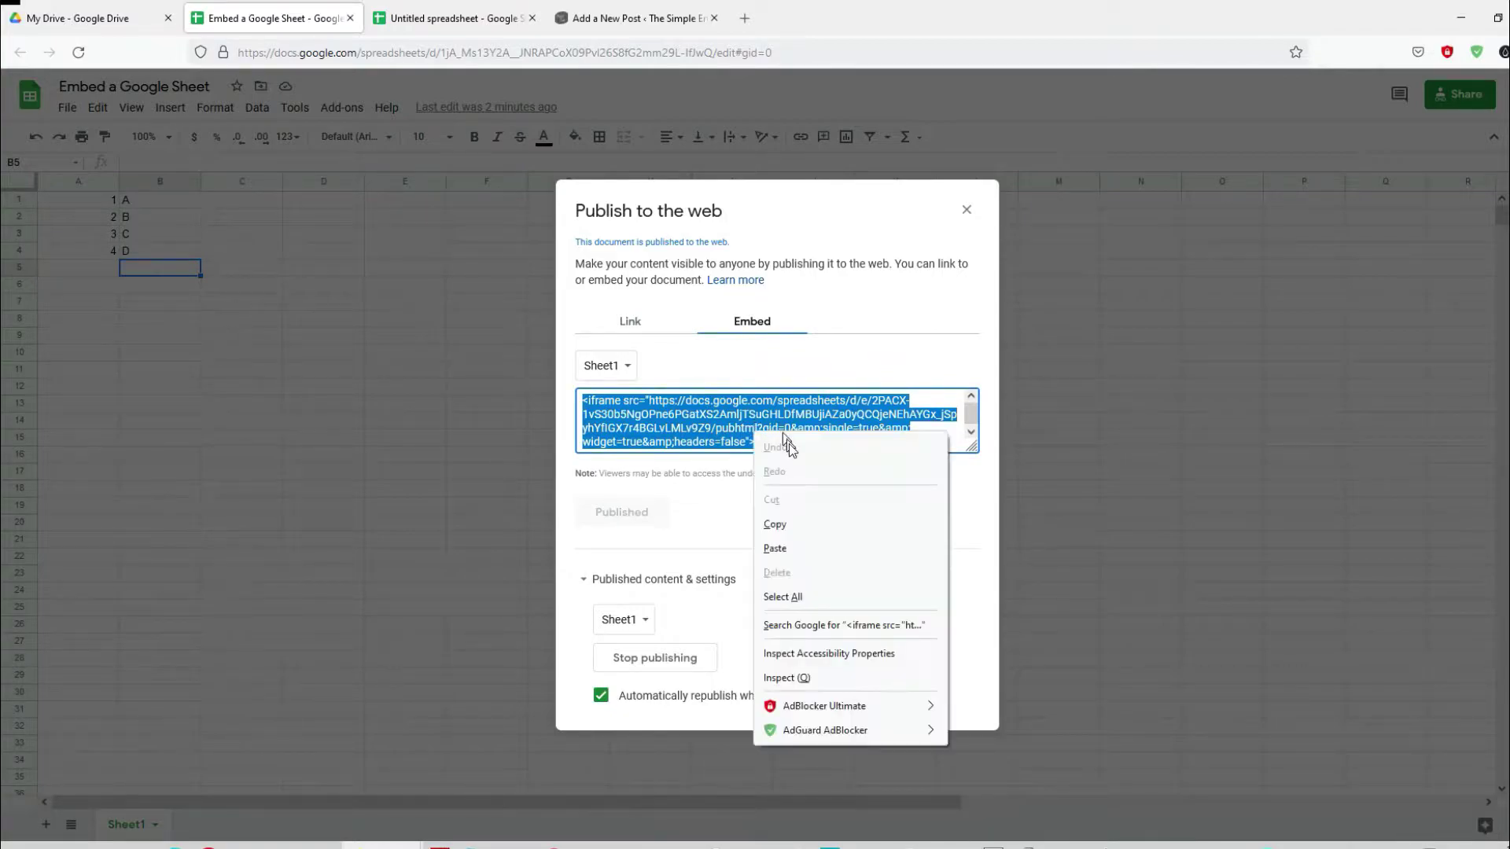
pyautogui.click(785, 522)
pyautogui.click(735, 435)
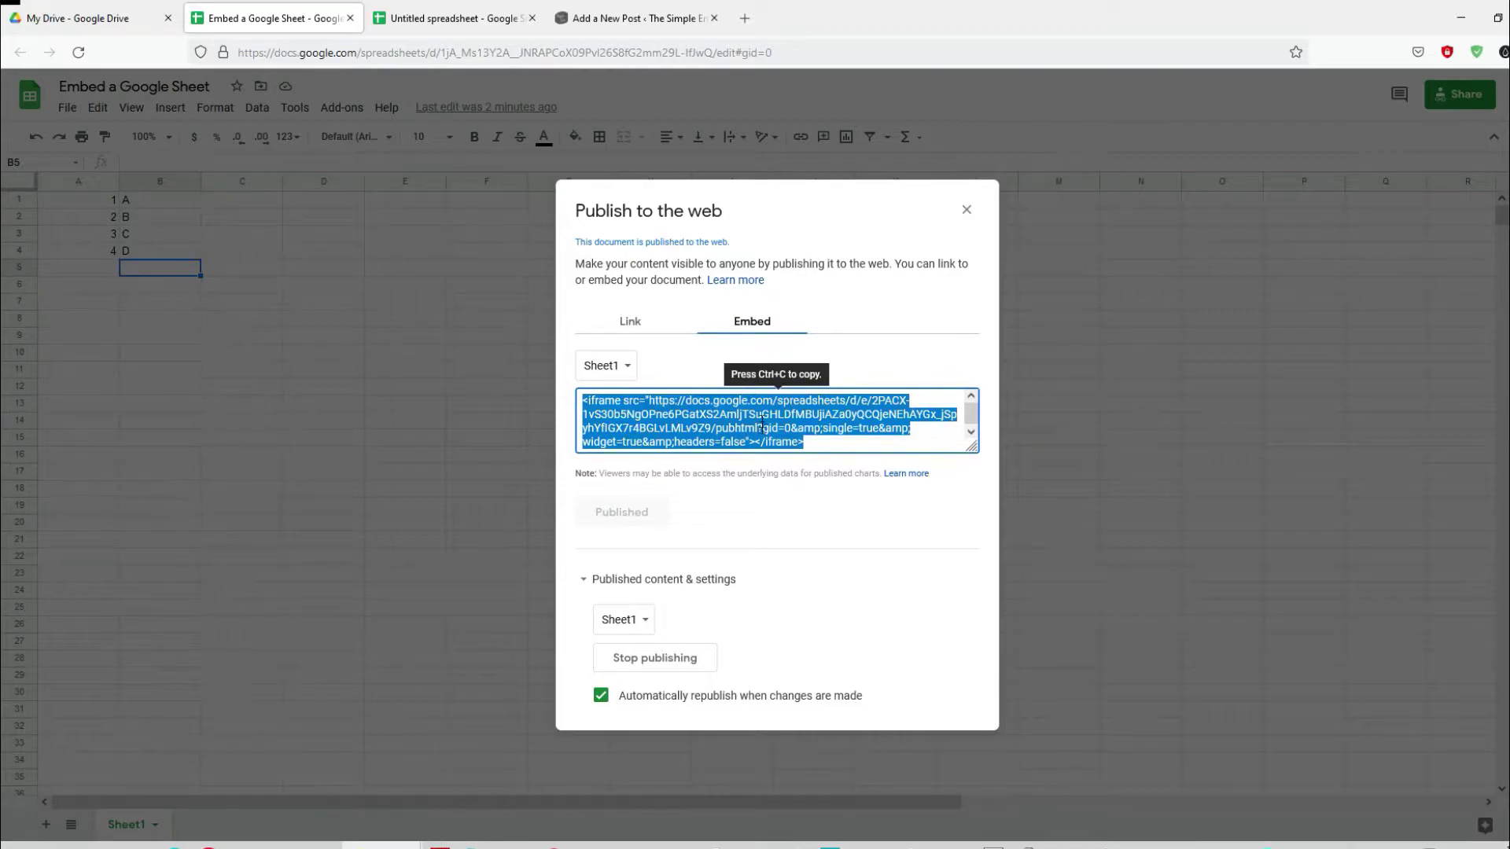
pyautogui.hotkey('ctrl', 'c')
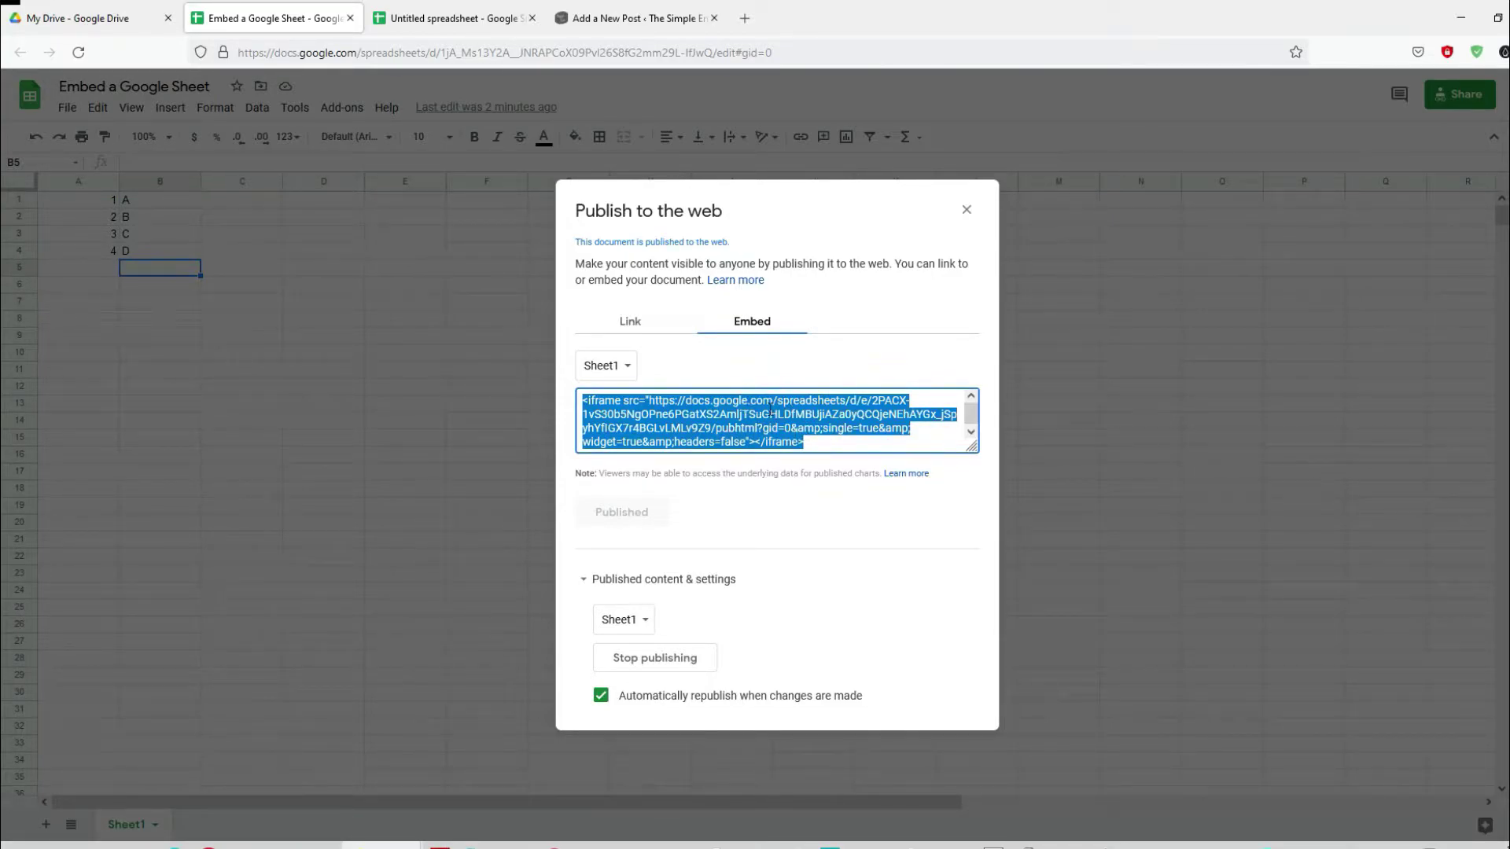
pyautogui.click(642, 407)
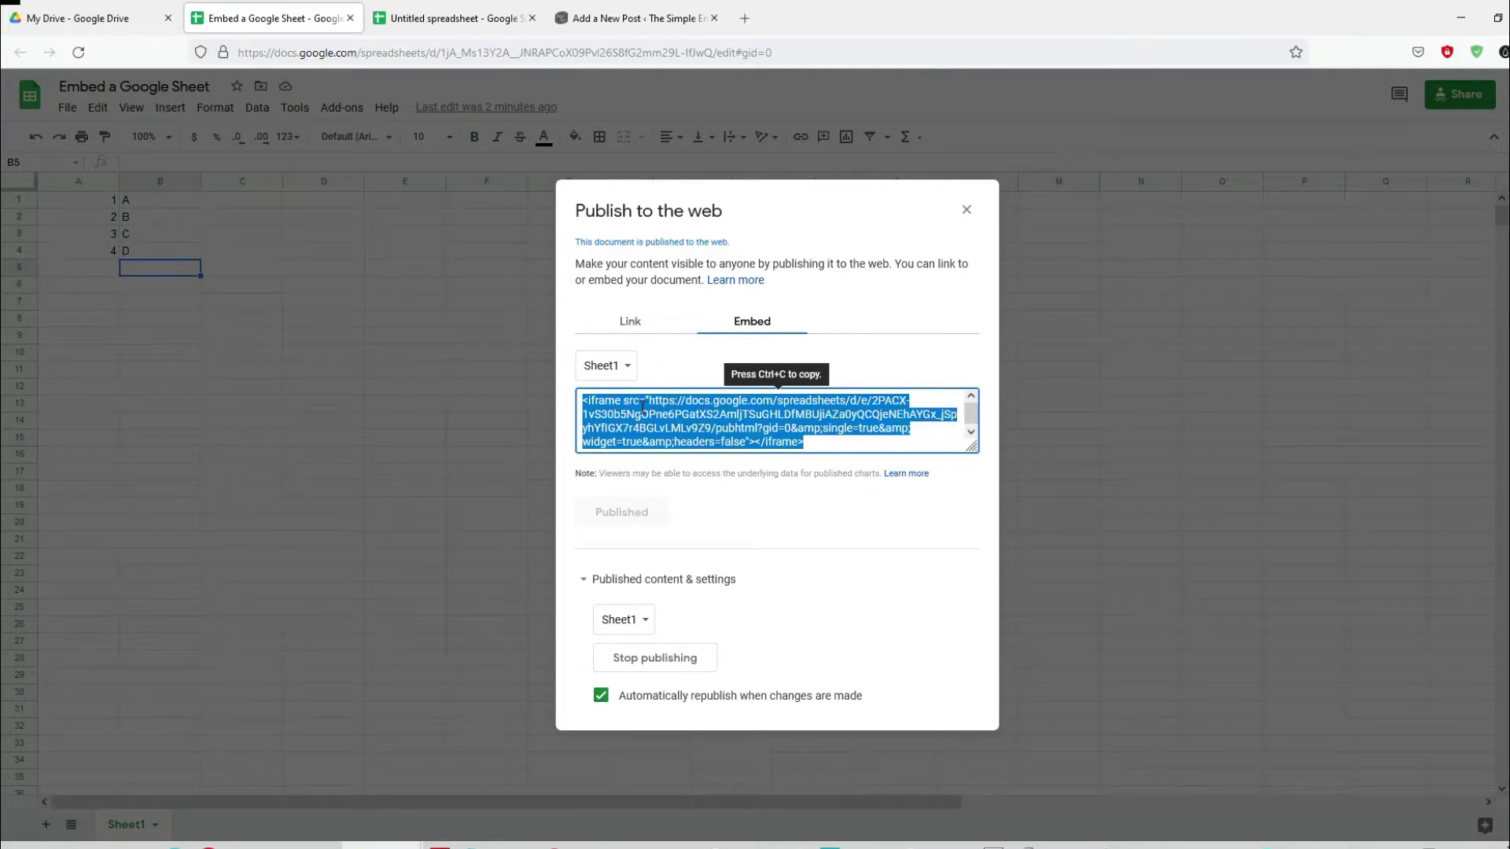
pyautogui.rightClick(642, 408)
pyautogui.click(676, 509)
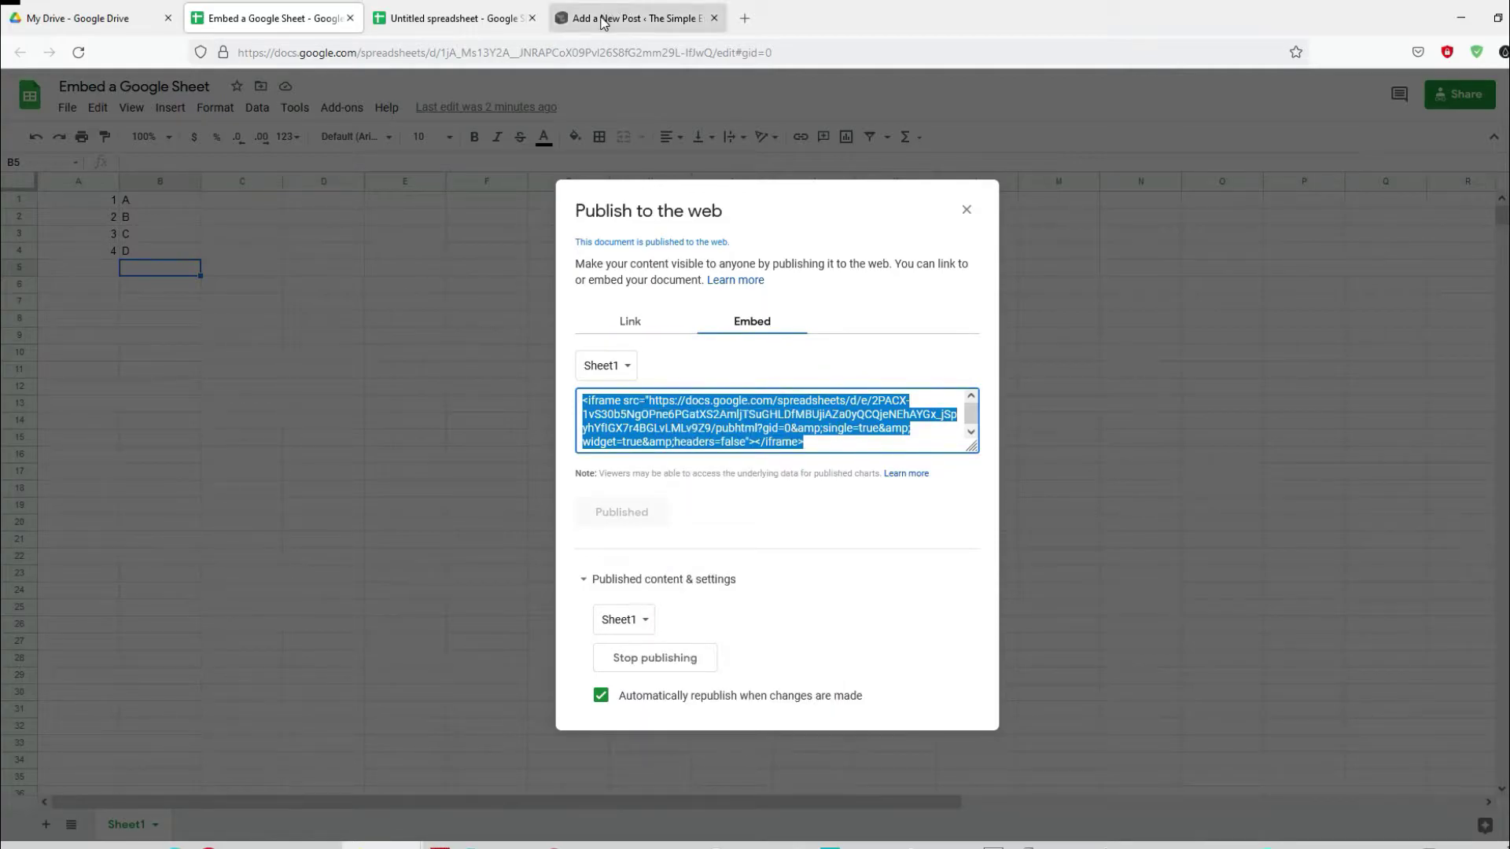
pyautogui.click(602, 22)
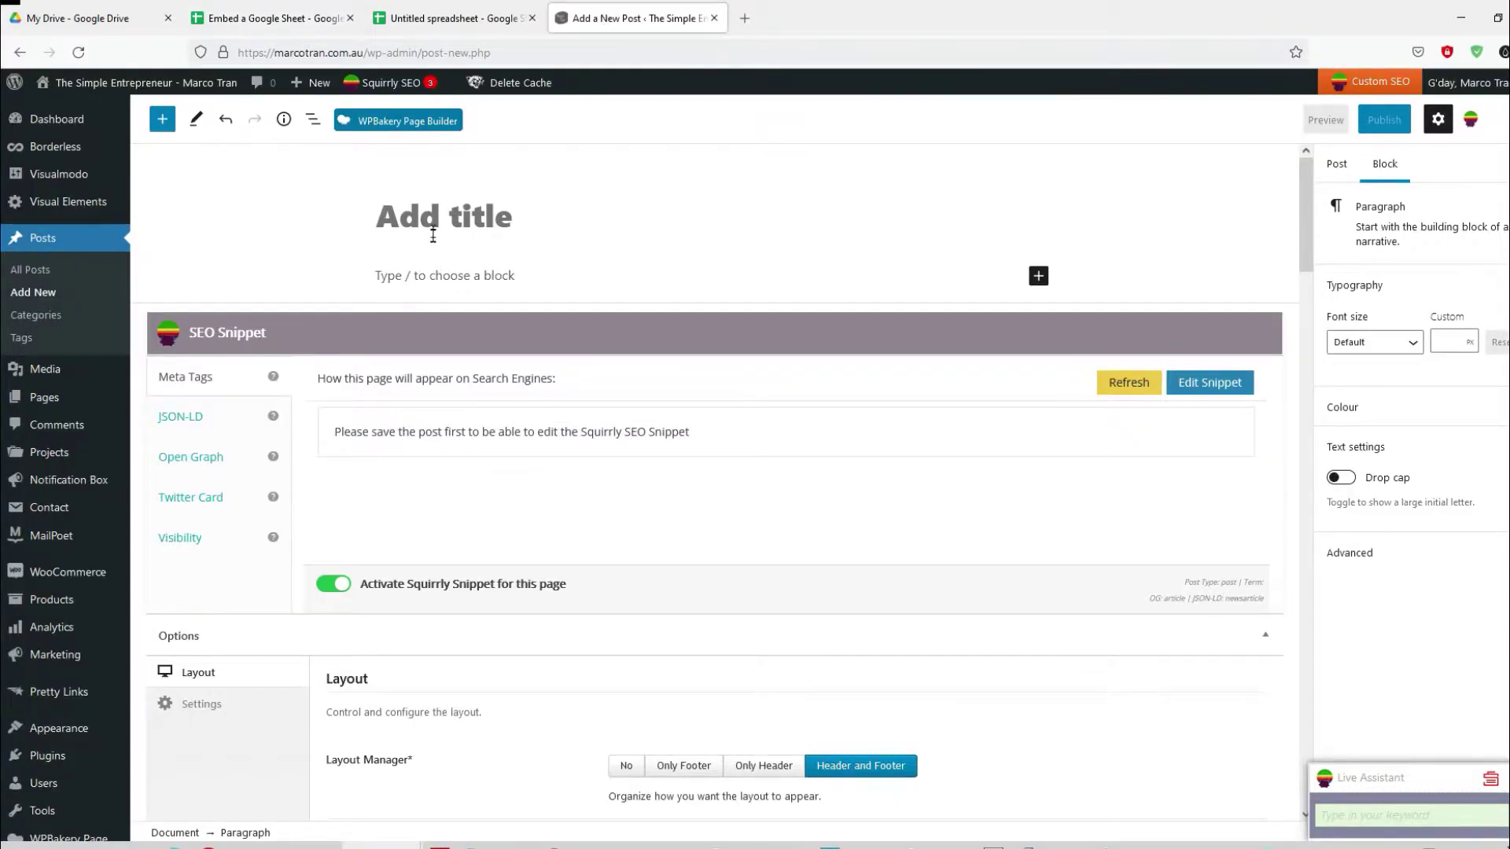
# Step: Enter 'Example Google Embed' as the new post's title, fixing a typo
pyautogui.click(433, 228)
pyautogui.write('Ex')
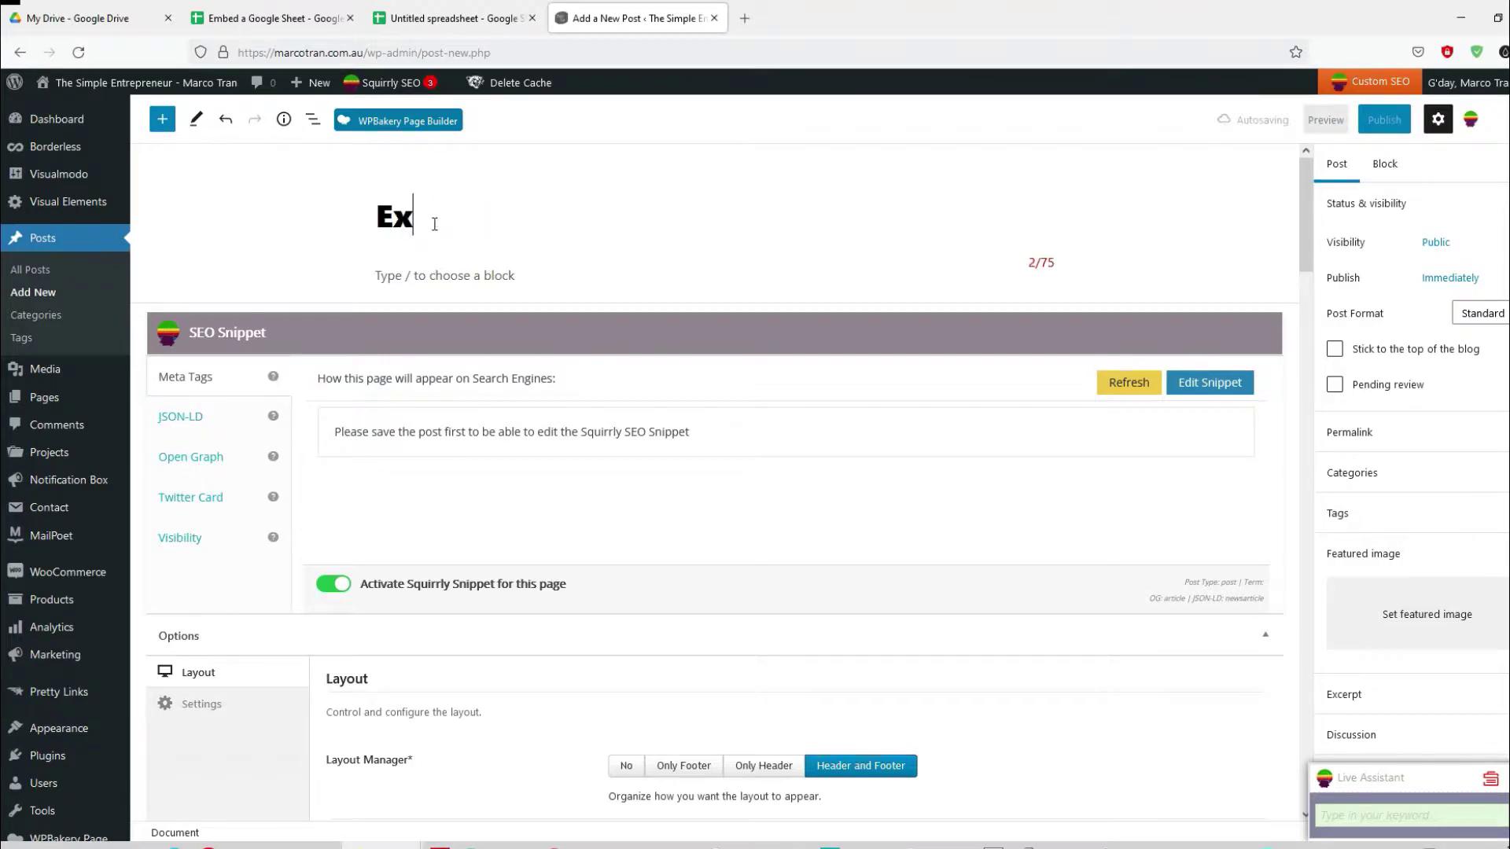
pyautogui.write('amop')
pyautogui.press('BackSpace')
pyautogui.press('BackSpace')
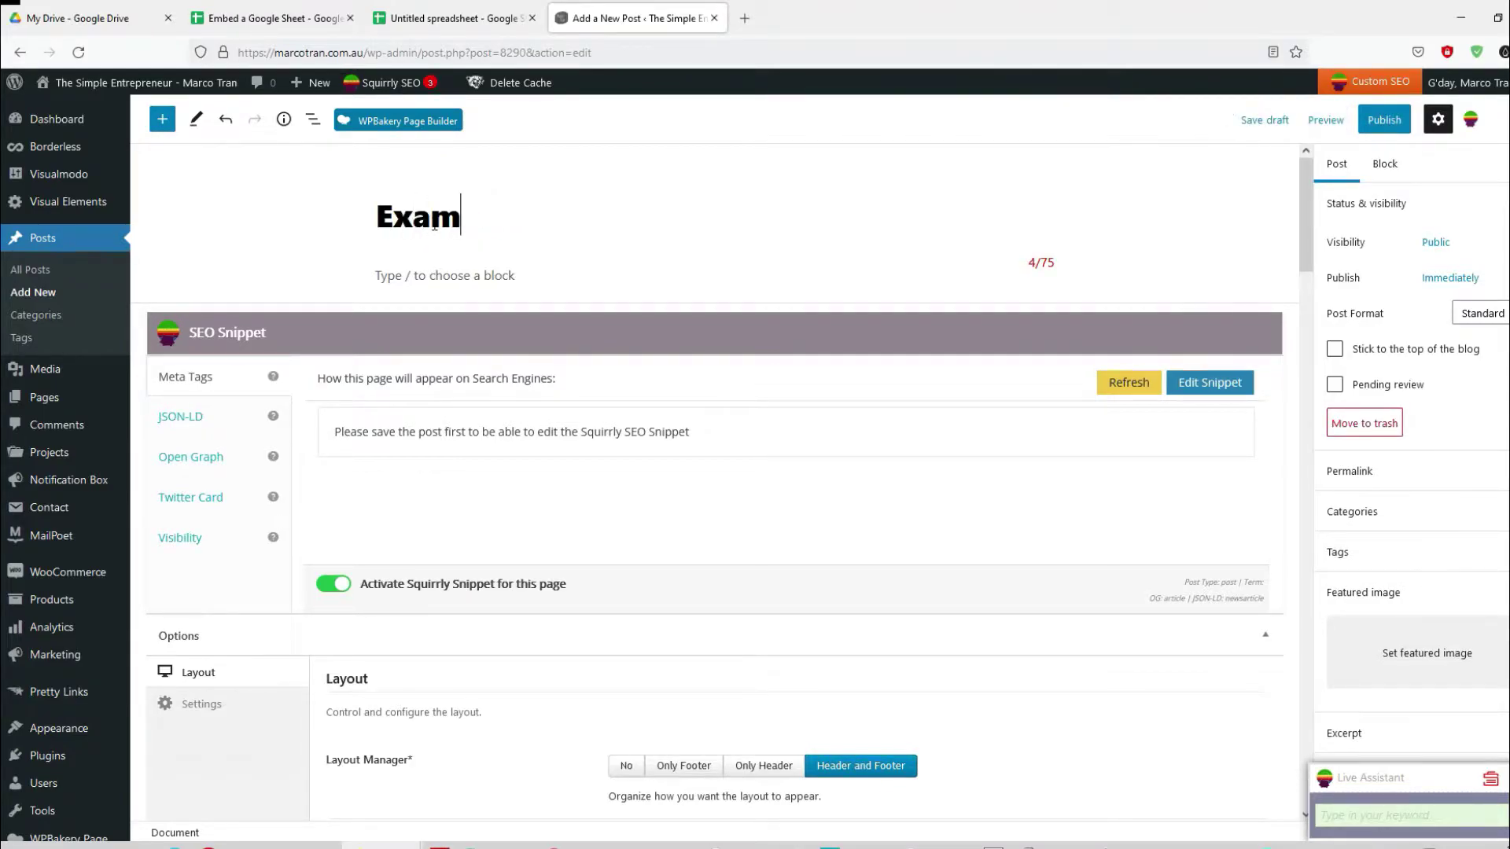
pyautogui.write('ple Google')
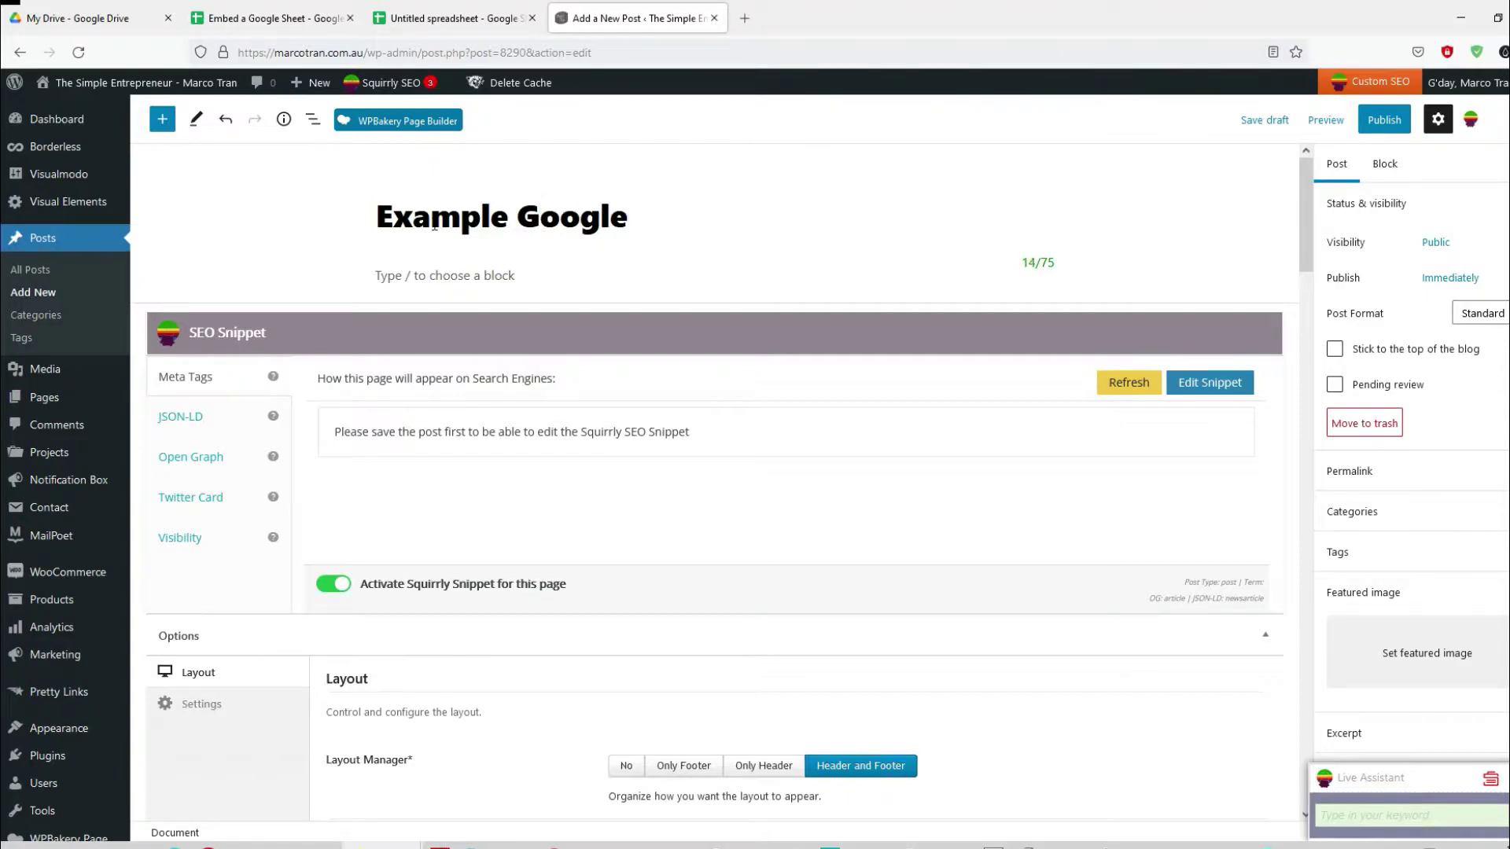
pyautogui.write(' Embe')
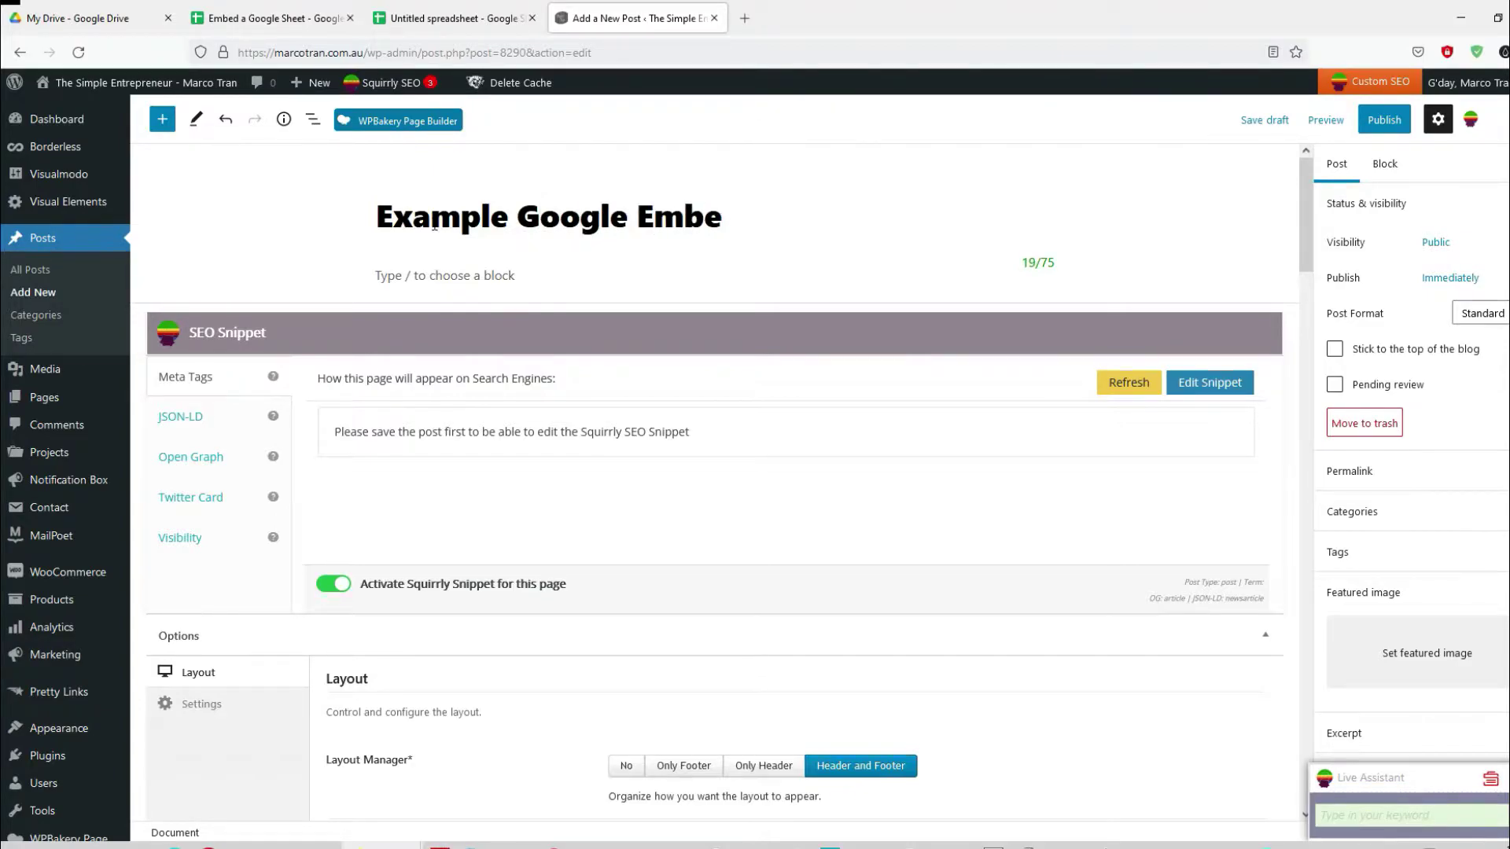
pyautogui.write('d')
pyautogui.click(404, 276)
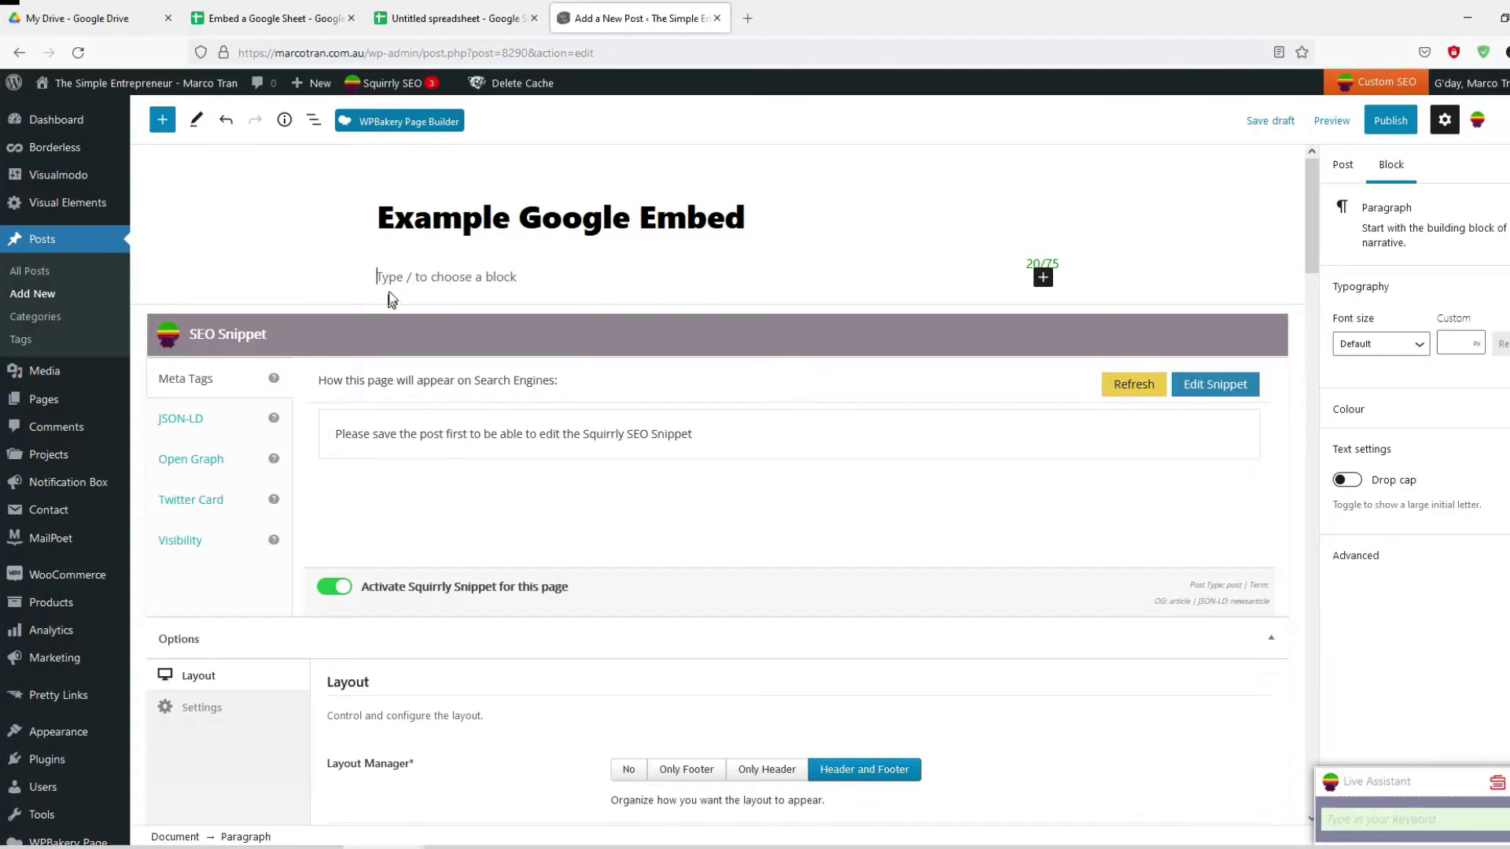
# Step: Open the full block library and search 'custo' to find the Custom HTML block
pyautogui.click(1042, 278)
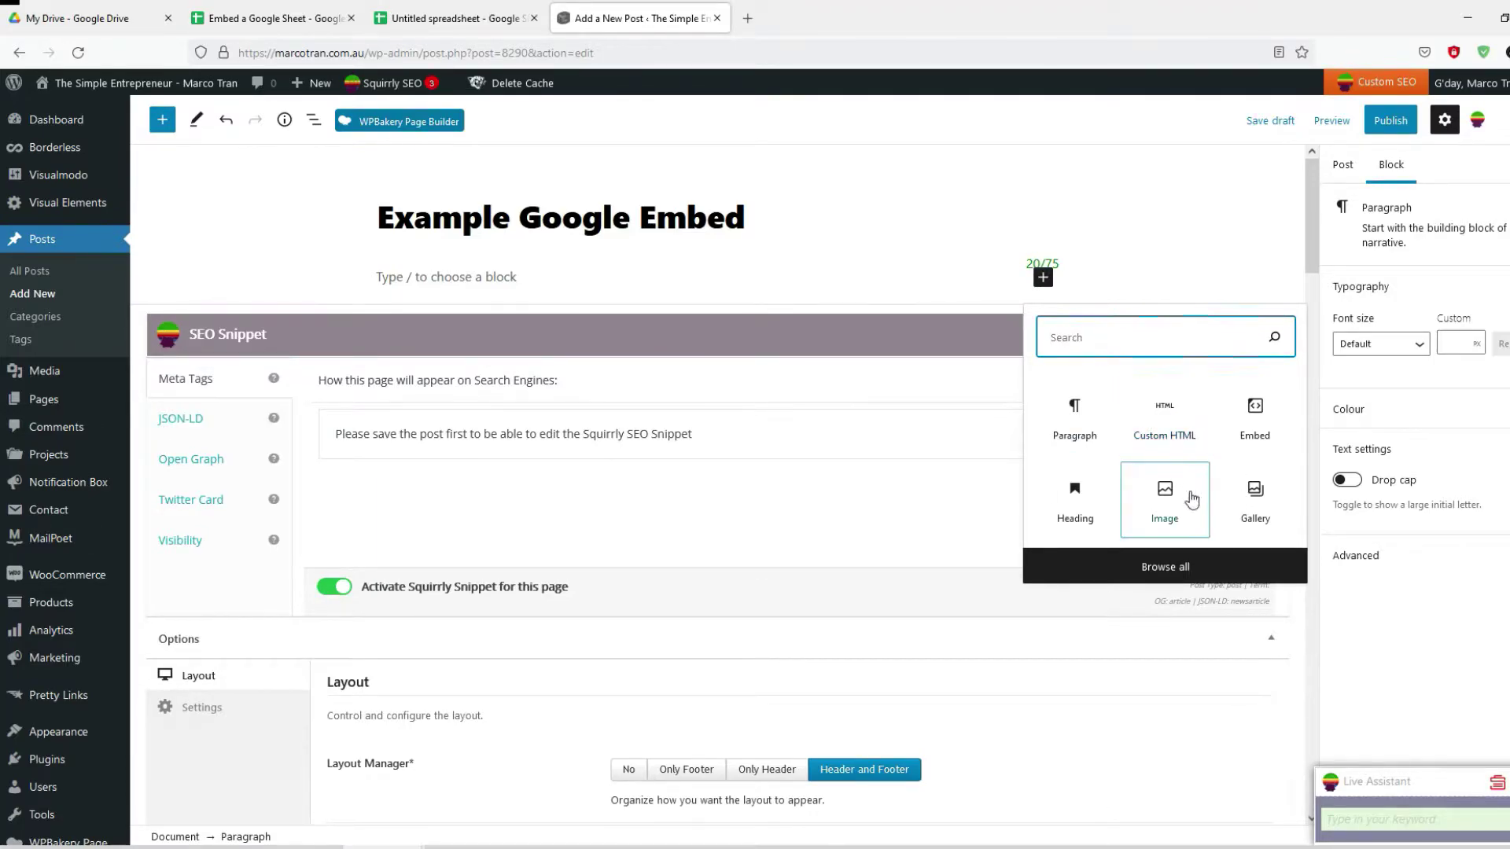
pyautogui.click(1169, 576)
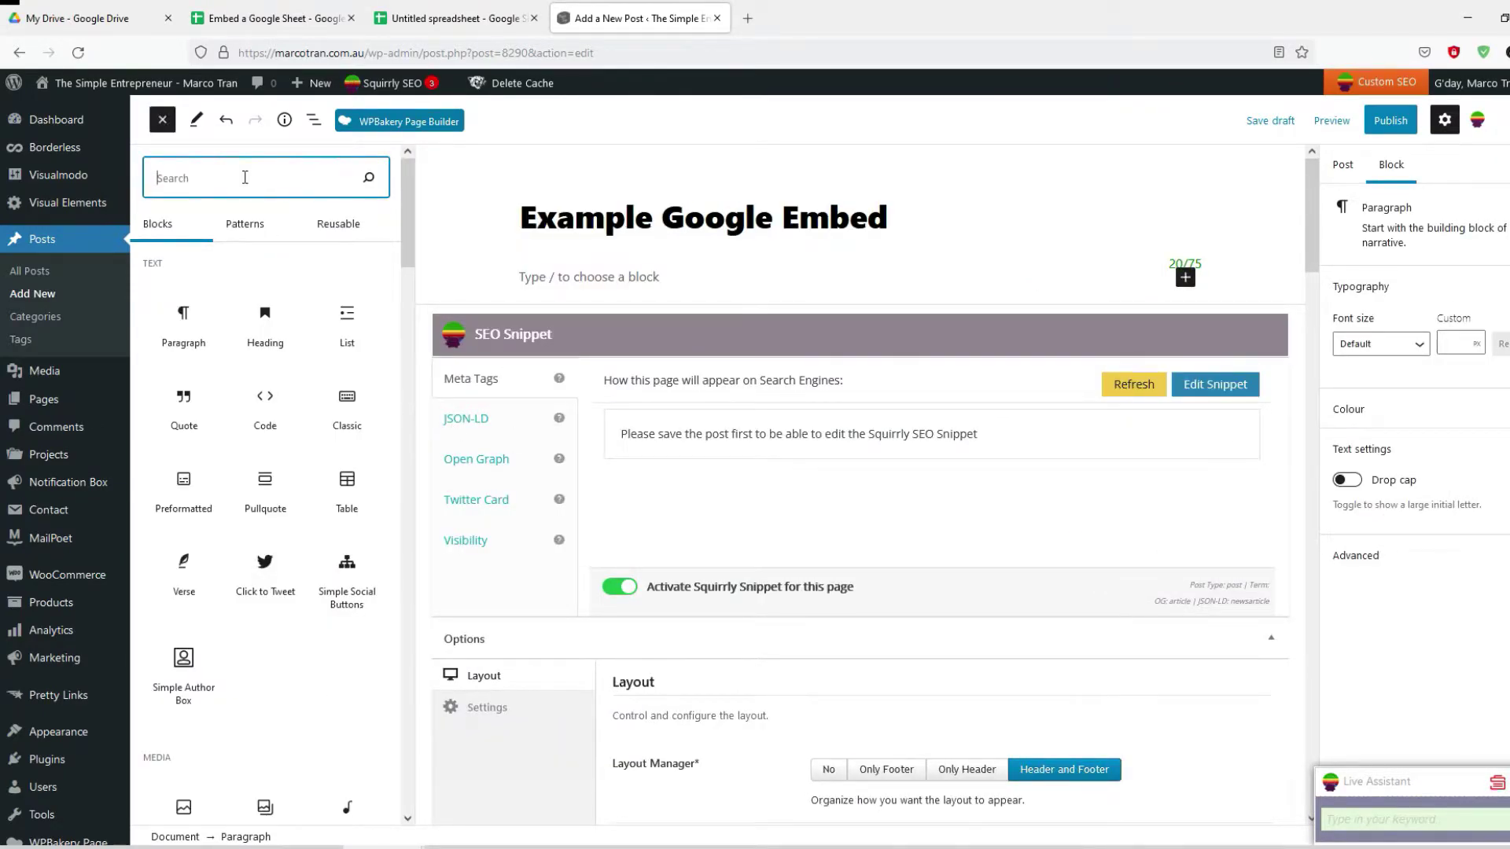
pyautogui.write('custo')
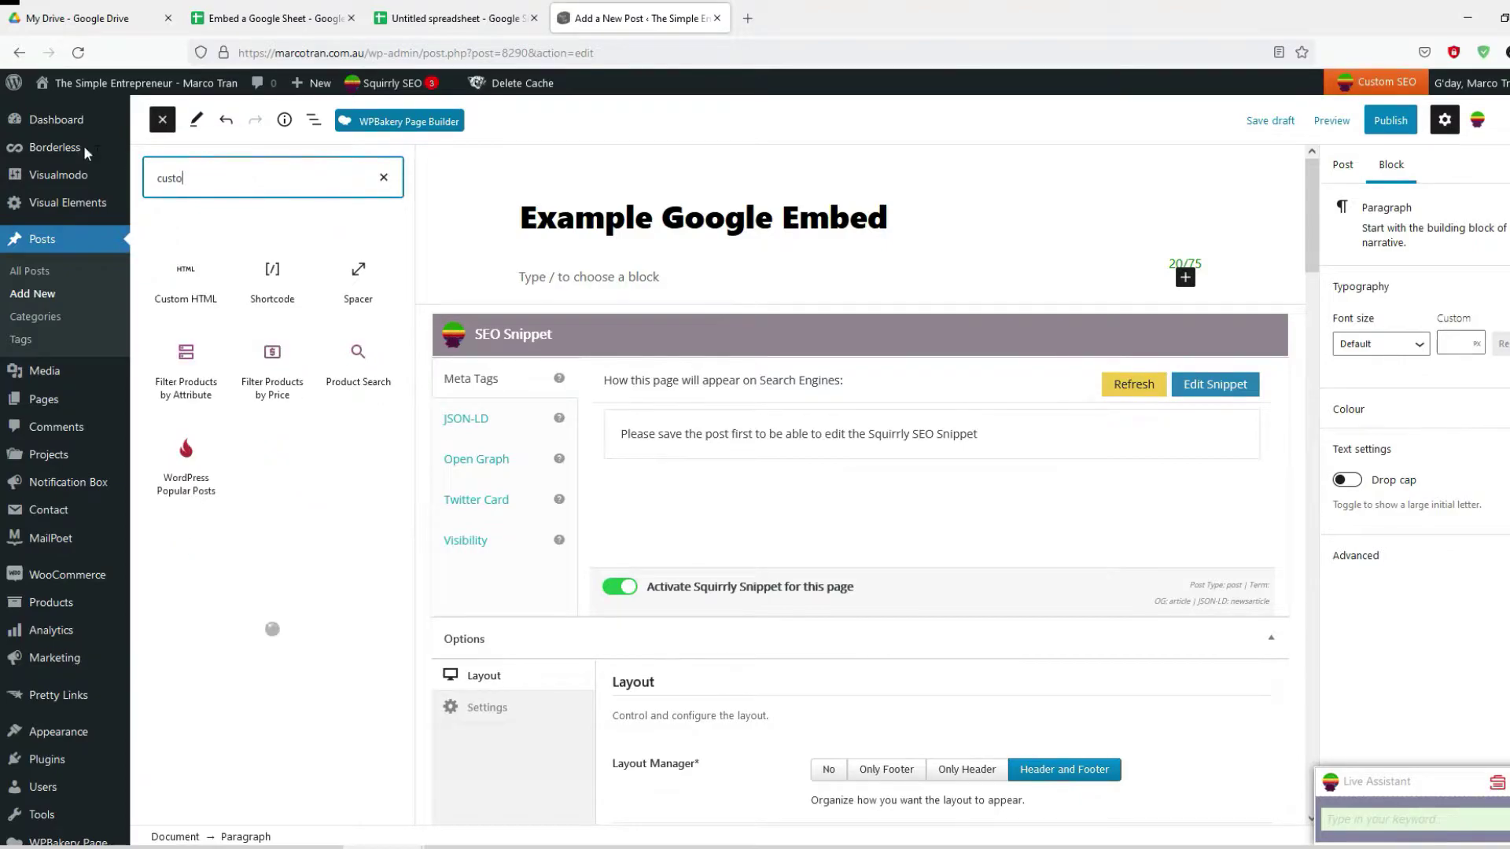
# Step: Insert a Custom HTML block and paste the Google Sheet iframe code into it
pyautogui.click(179, 289)
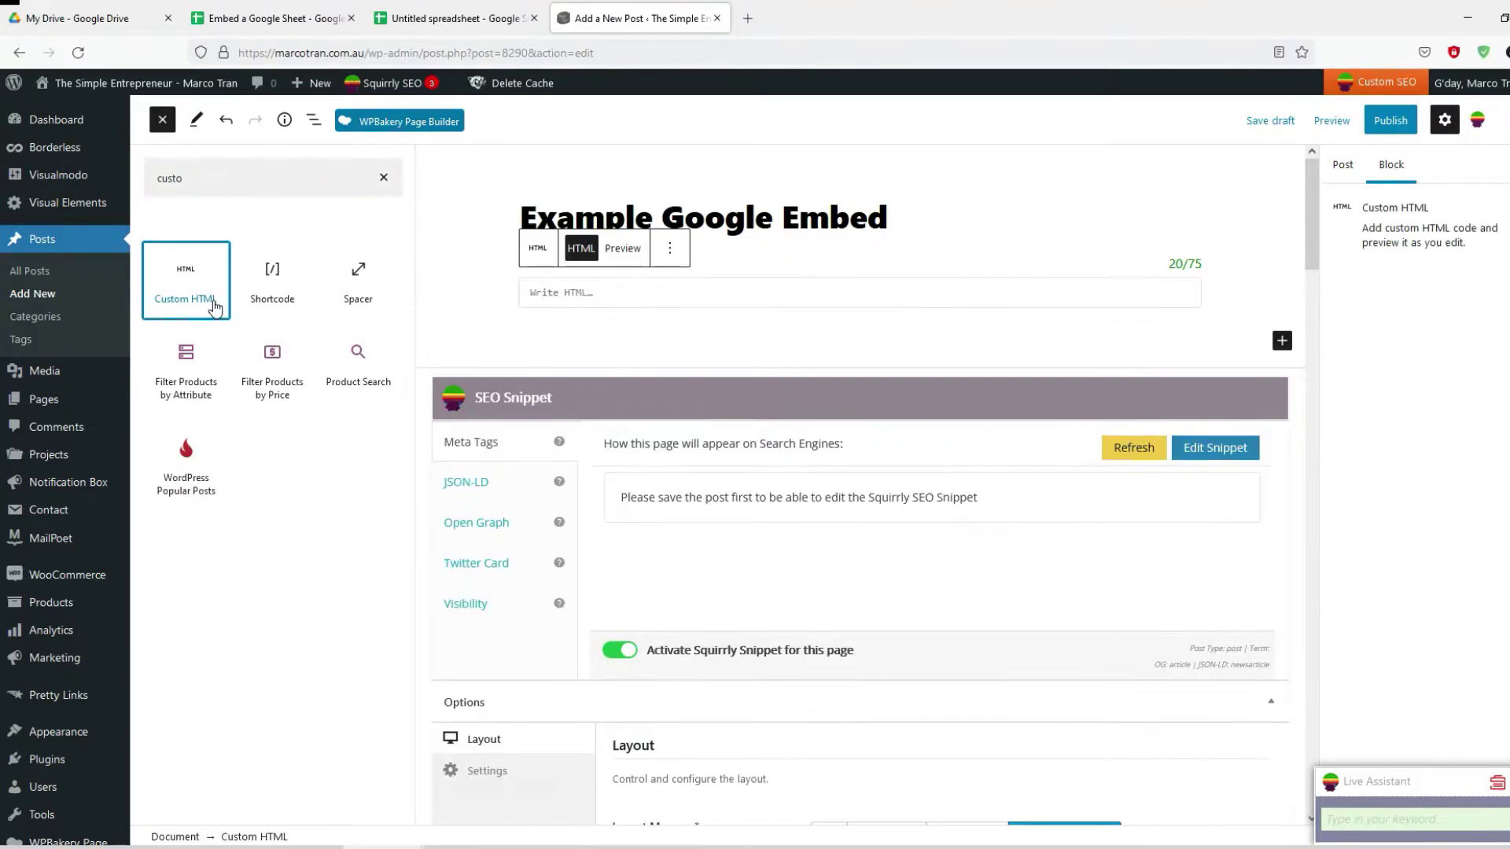
pyautogui.click(704, 297)
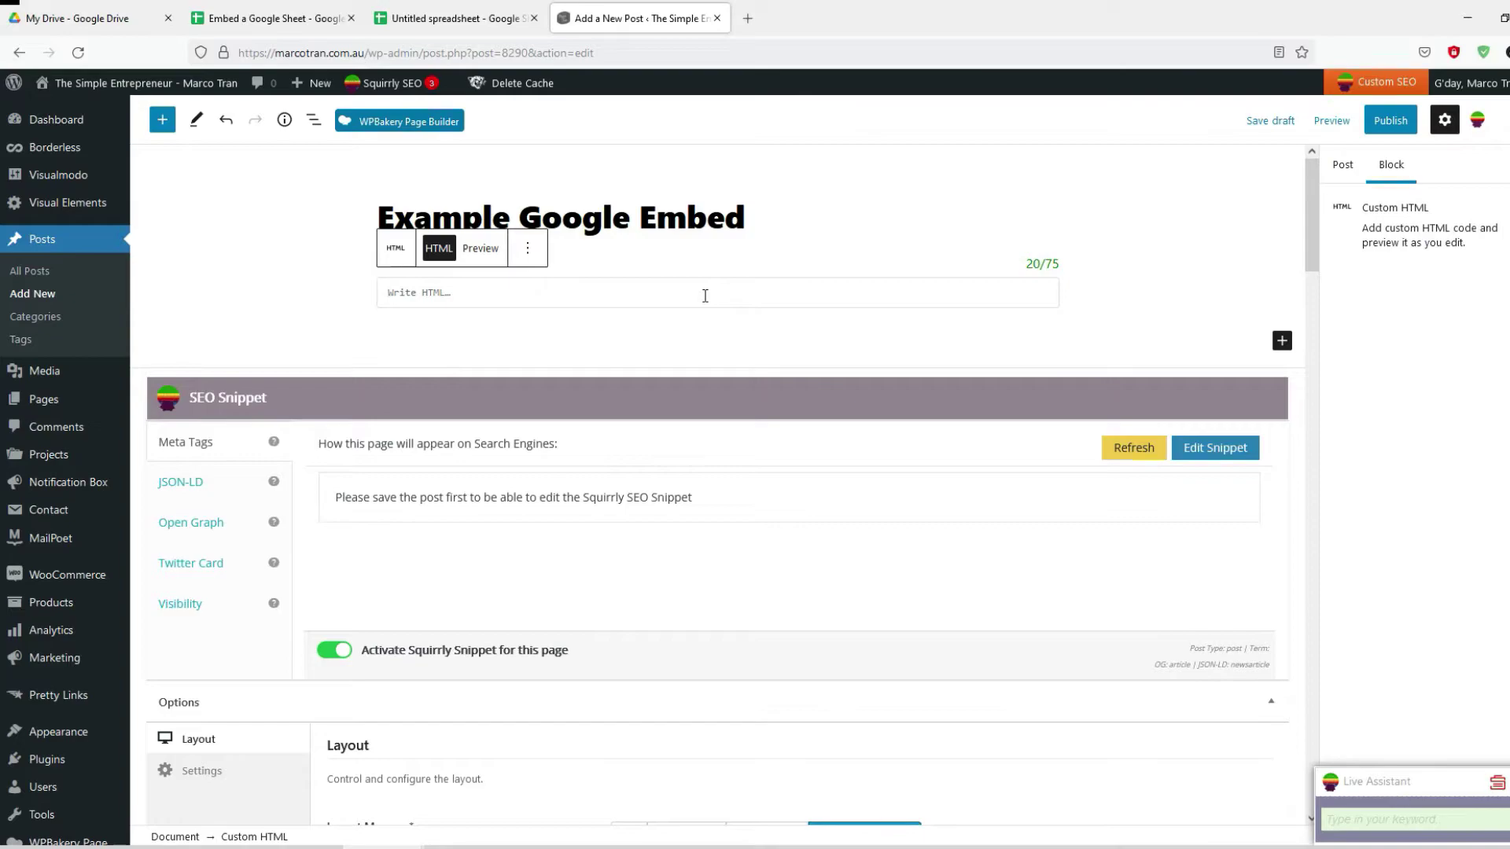
pyautogui.write('<iframe src="https://docs.google.com/spreadsheets/d/e/2PACX-1vS30b5NgOPne6PGatXS2AmljTSuGHLDfMBUjiAZa0yQCQjeNEhAYGx_jSpyhYfIGX7r4BGLvLMLv9Z9/pubhtml?gid=0&amp;single=true&amp;widget=true&amp;headers=false"></iframe>')
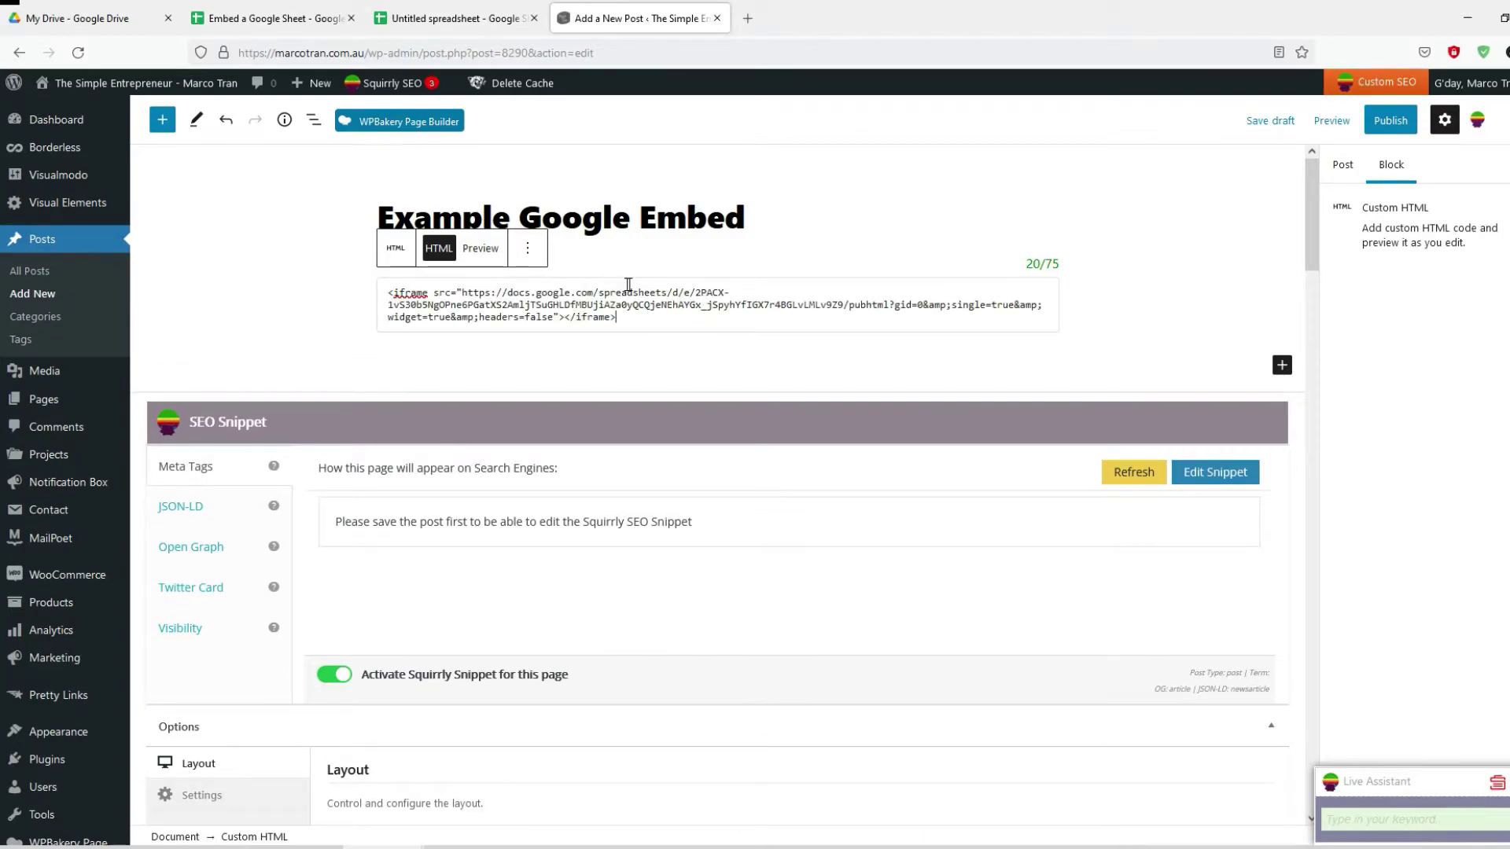
# Step: Preview the post in a new tab, then return to the editor
pyautogui.click(1331, 120)
pyautogui.click(1254, 271)
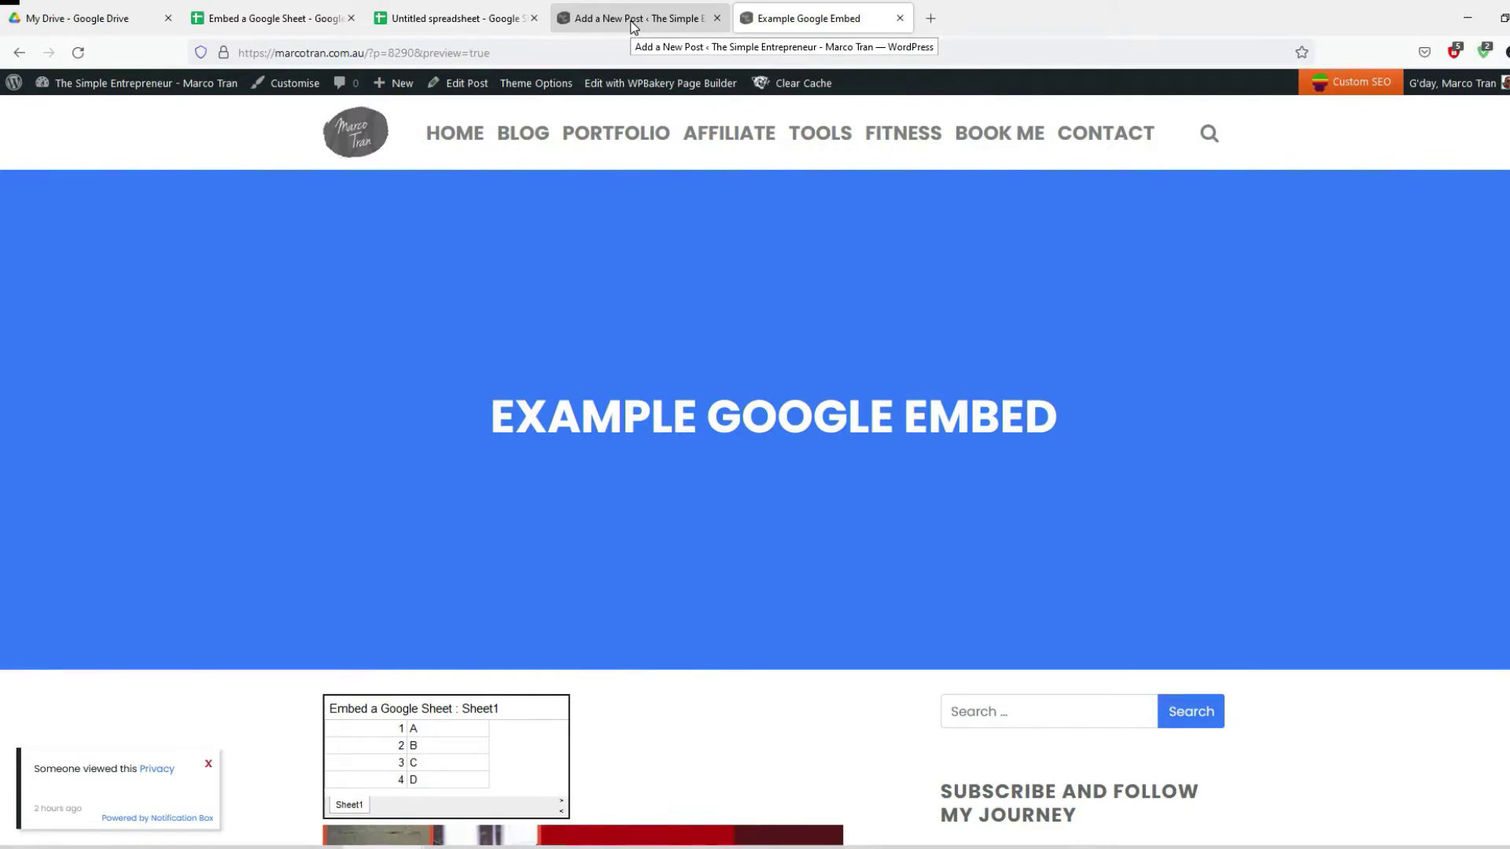
pyautogui.click(633, 26)
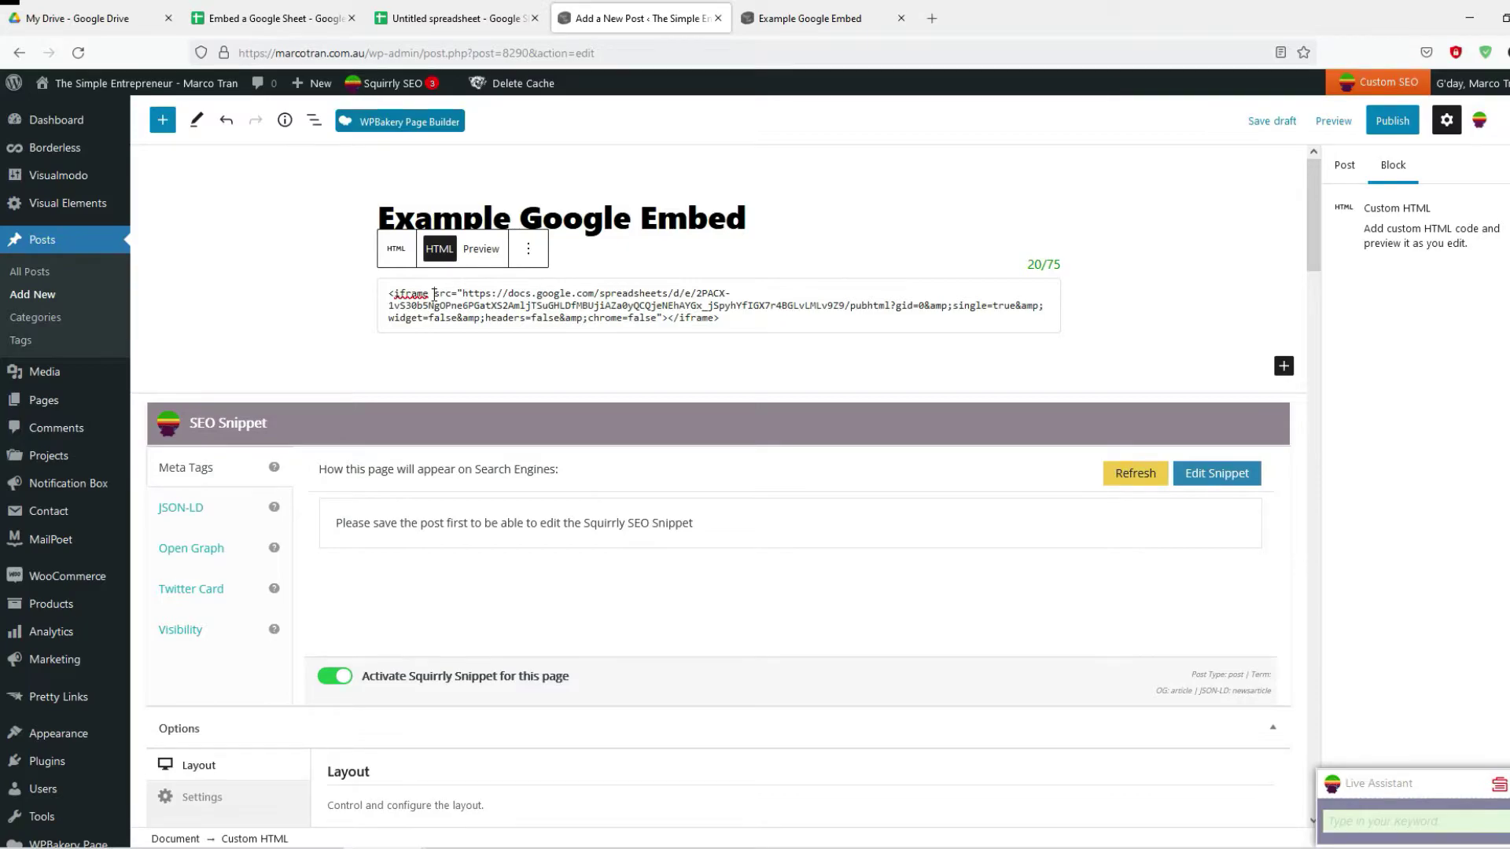
# Step: Add width="100%" to the iframe tag just before its src attribute
pyautogui.write('width')
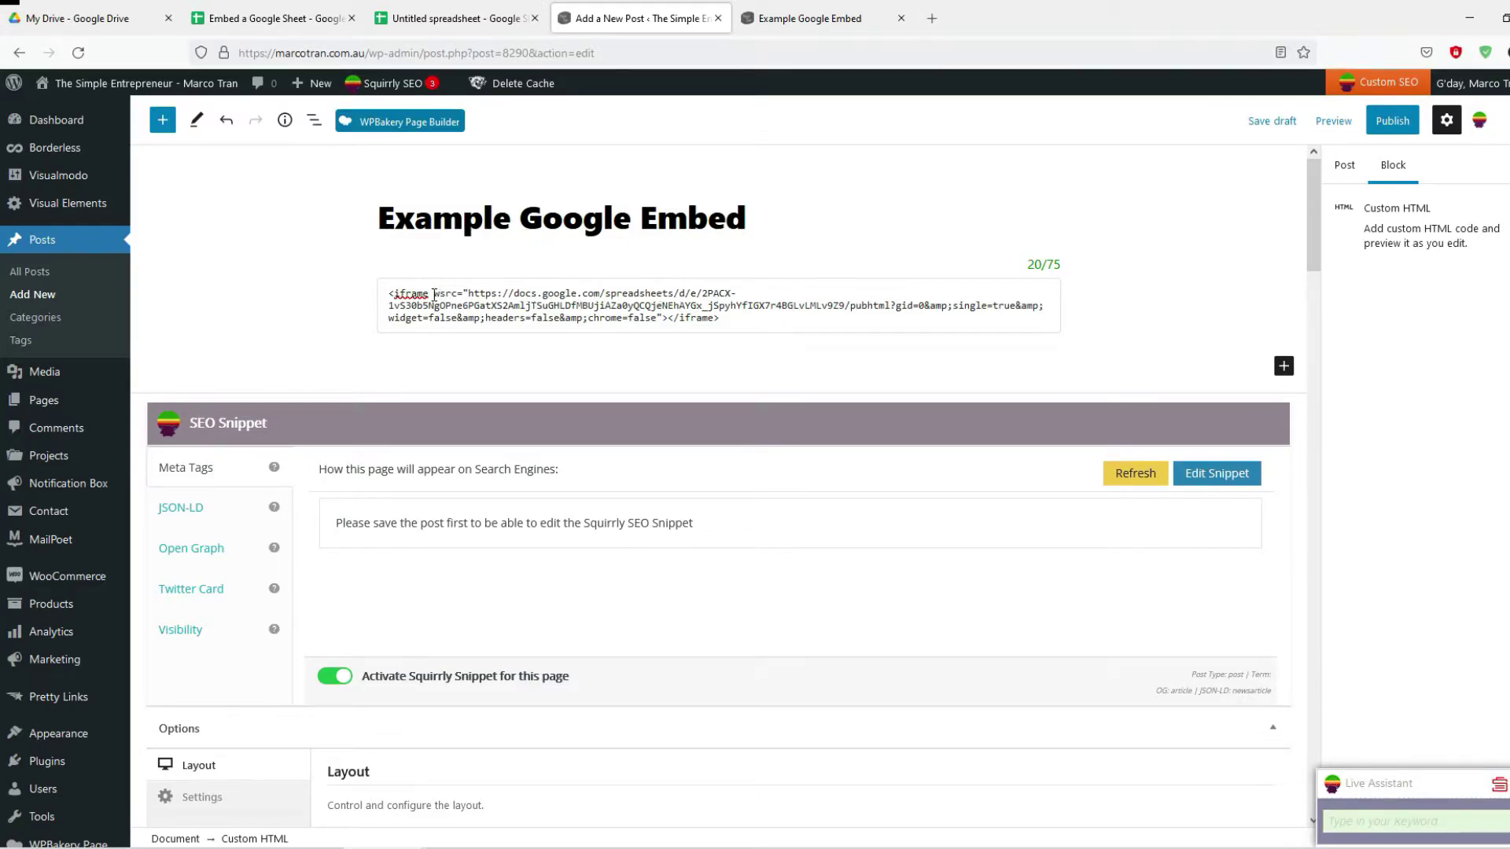
pyautogui.write('=')
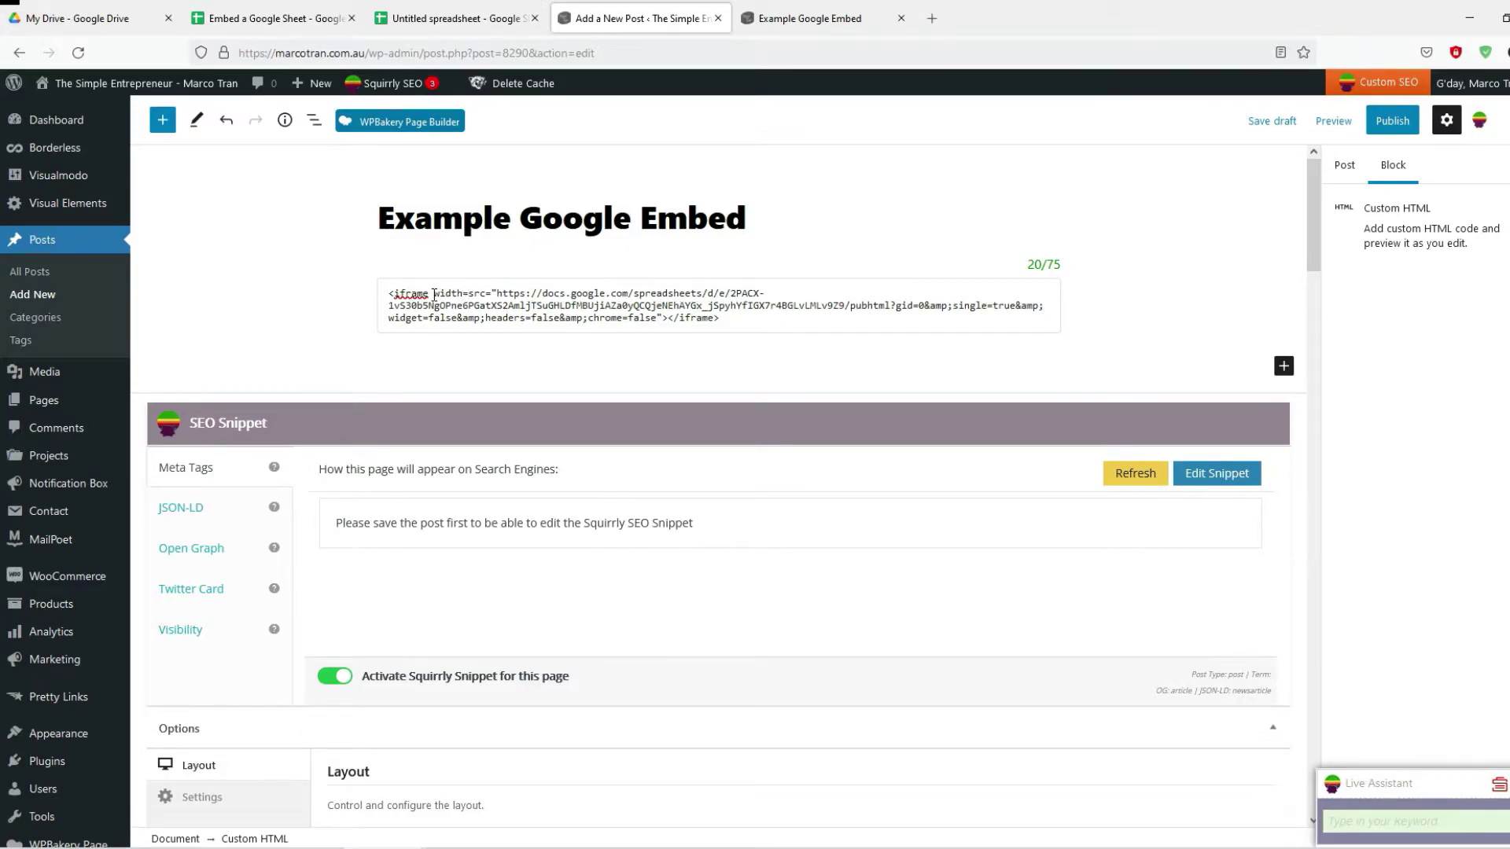
pyautogui.write('"')
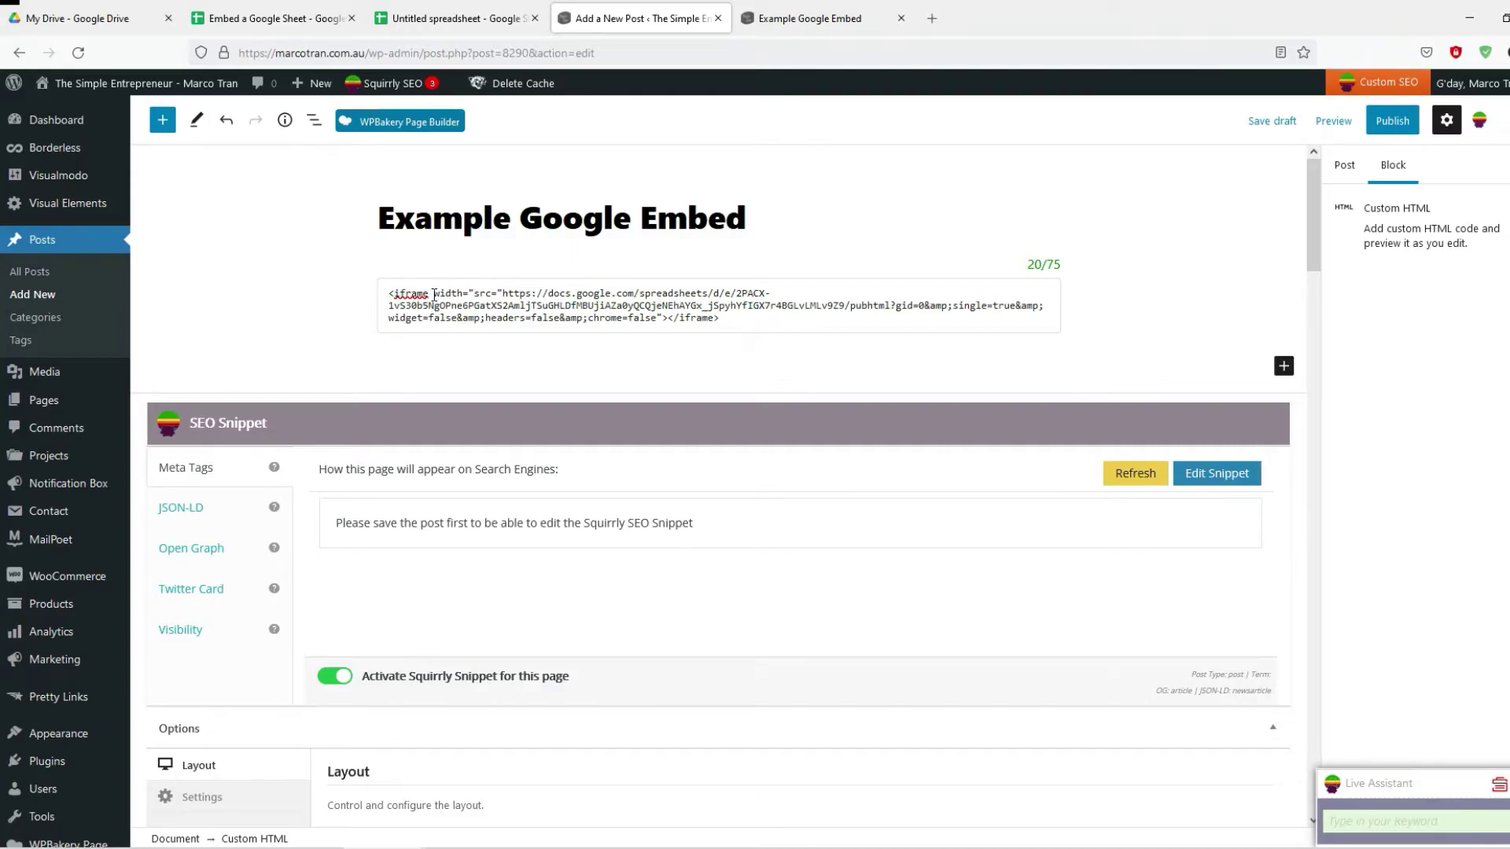
pyautogui.write('100')
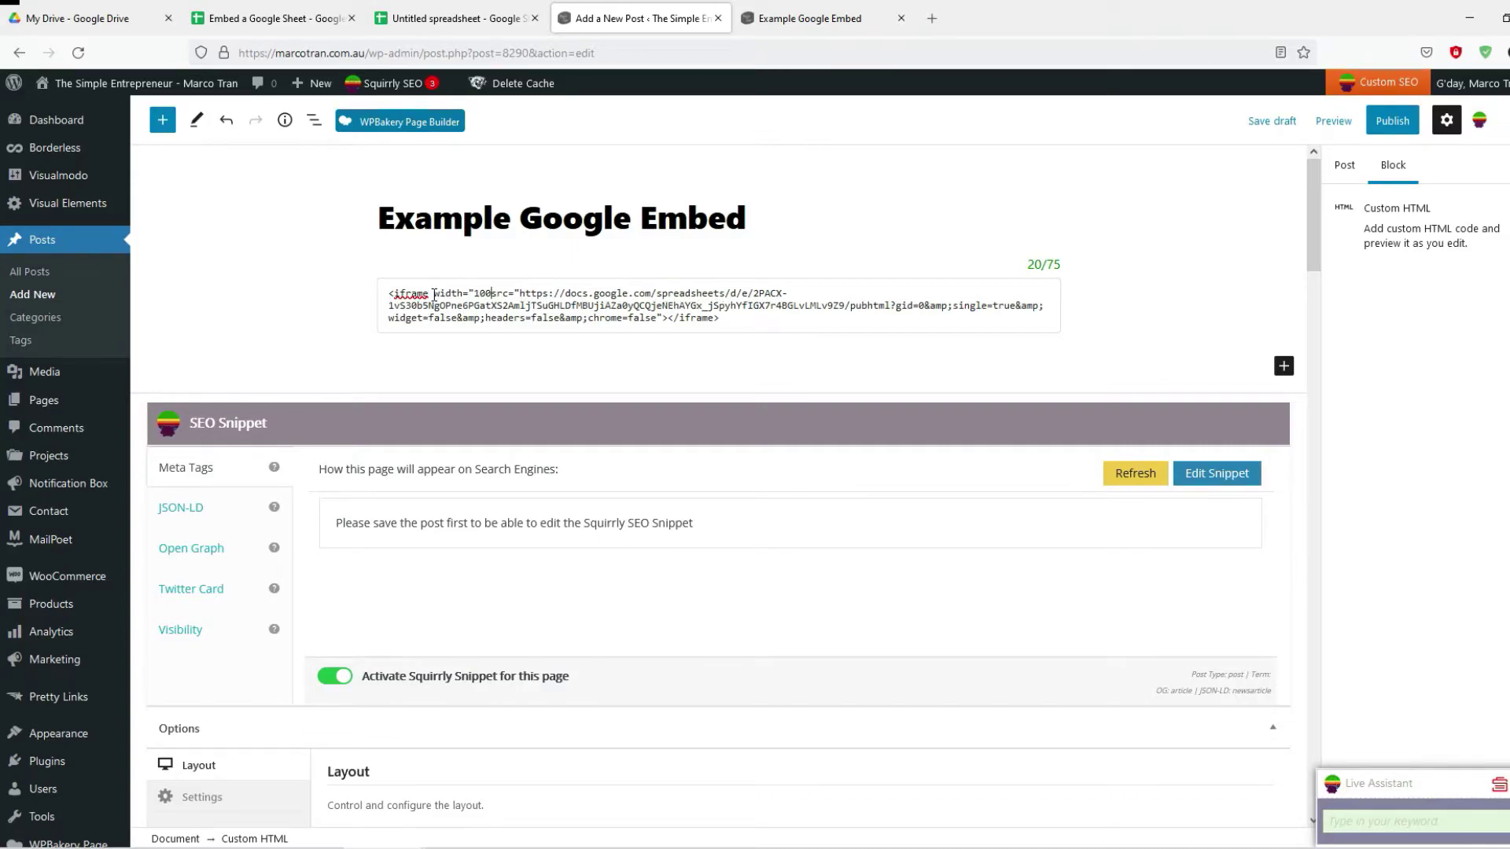
pyautogui.write('%"')
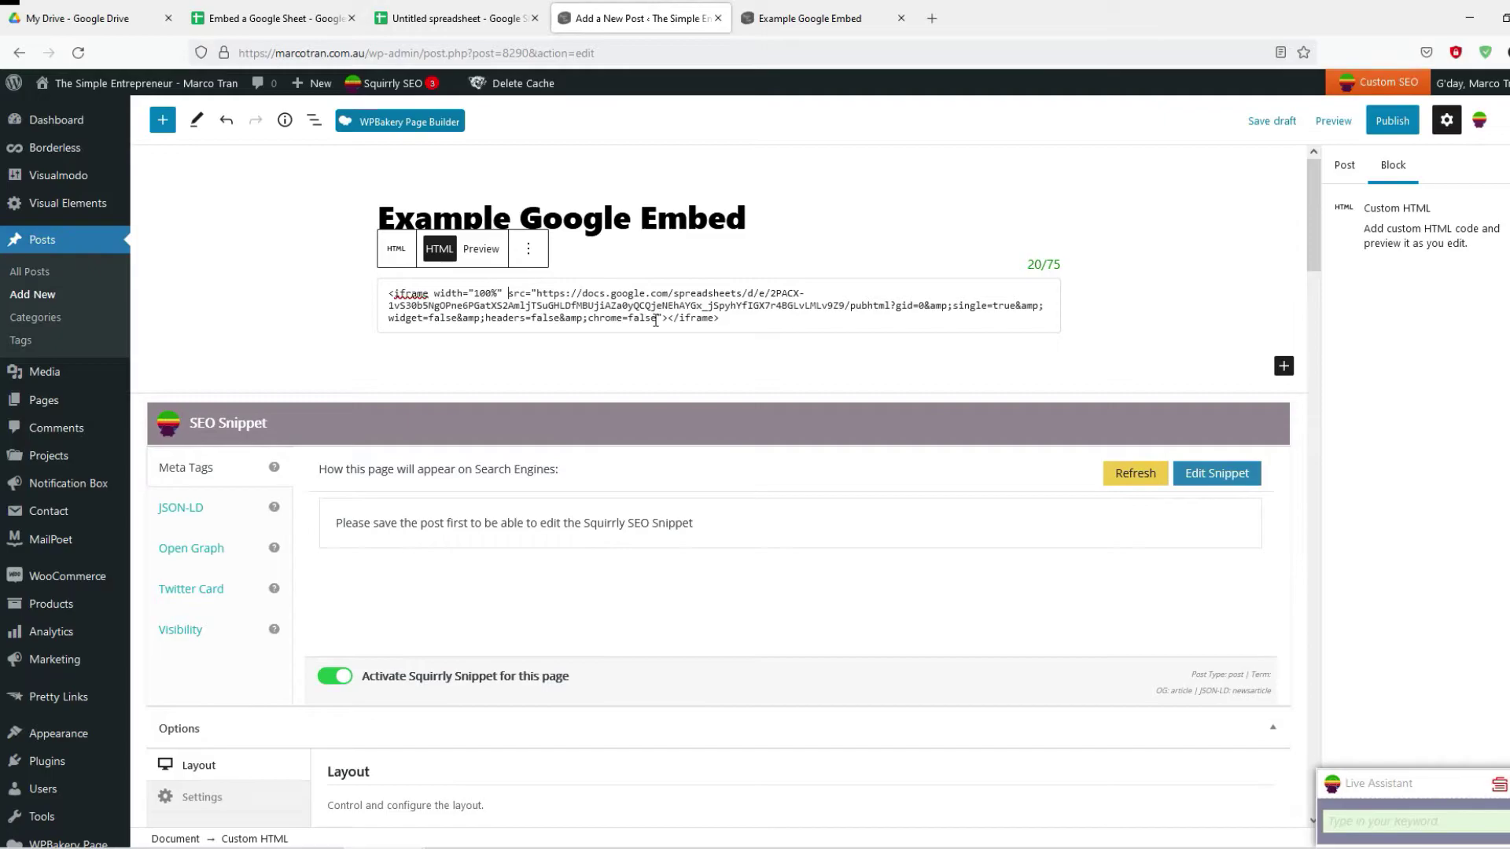
# Step: Check range A1:B2 in the spreadsheet, then place the cursor at the iframe URL's end in WordPress
pyautogui.click(279, 18)
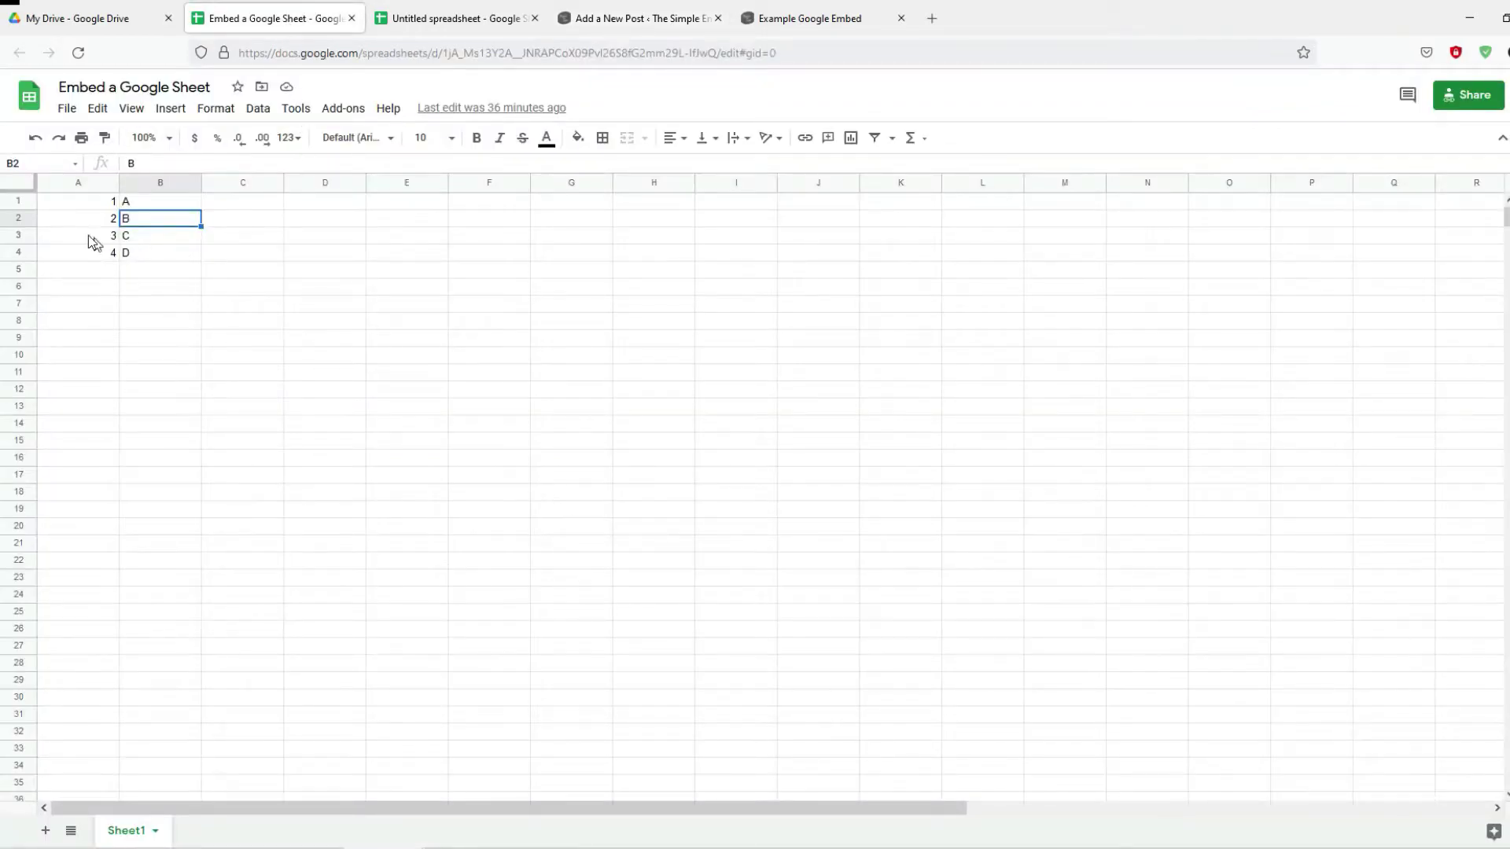
pyautogui.click(82, 207)
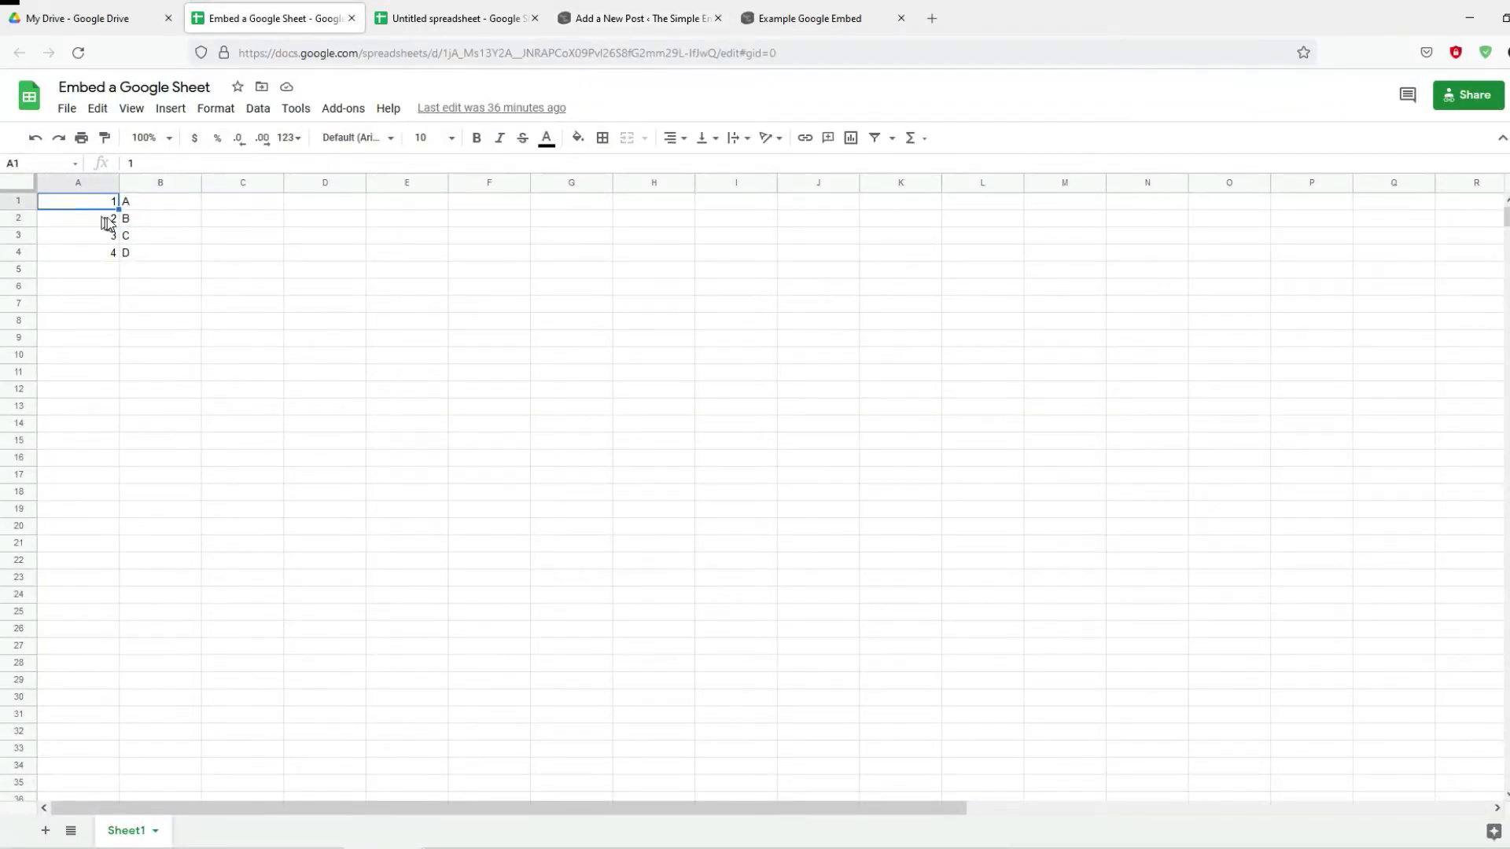
pyautogui.click(131, 219)
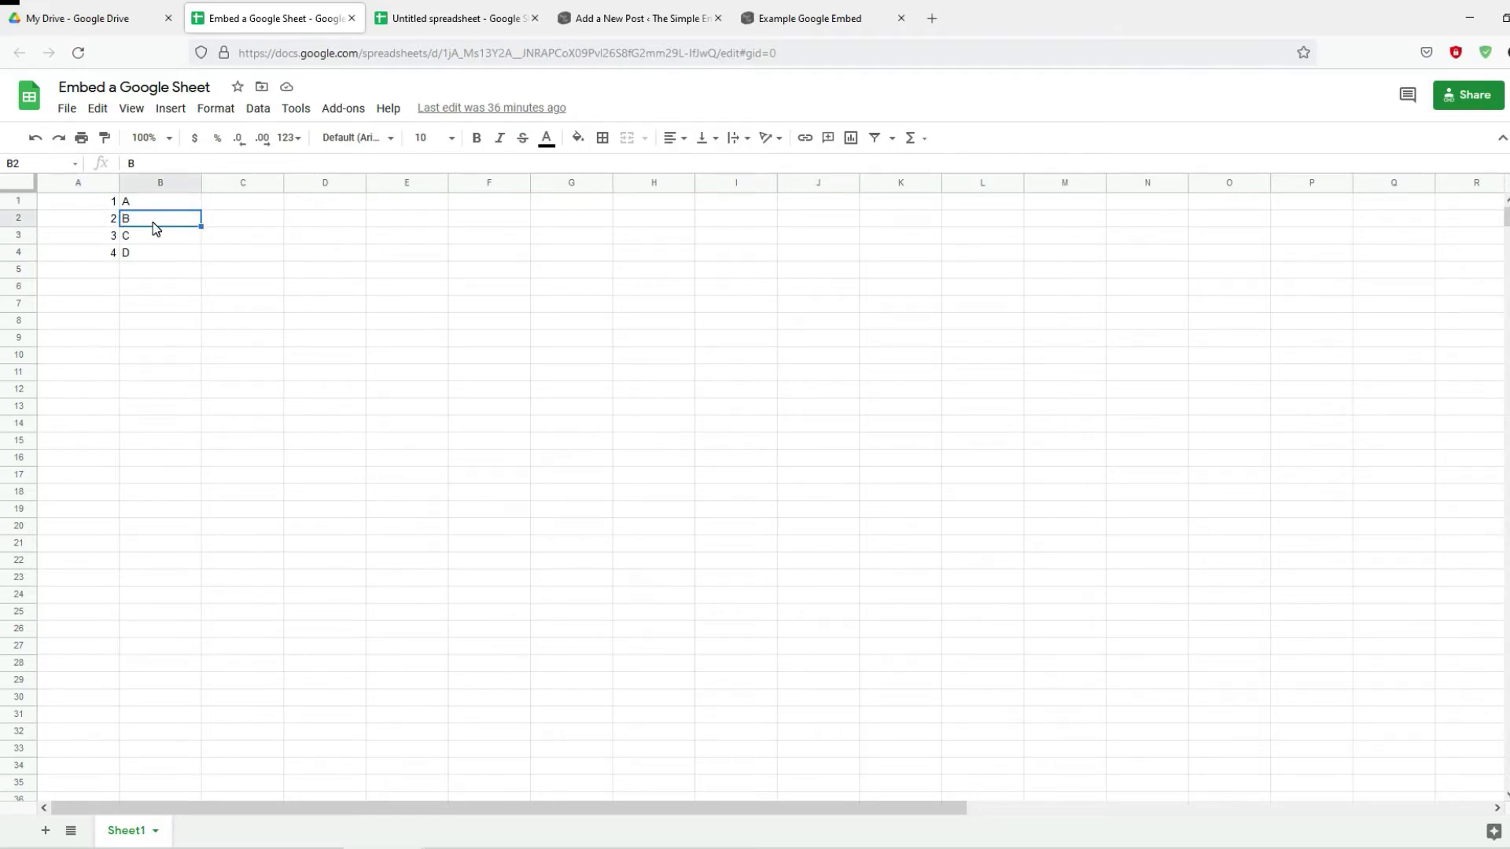
pyautogui.keyDown('shift'); pyautogui.click(153, 221); pyautogui.keyUp('shift')
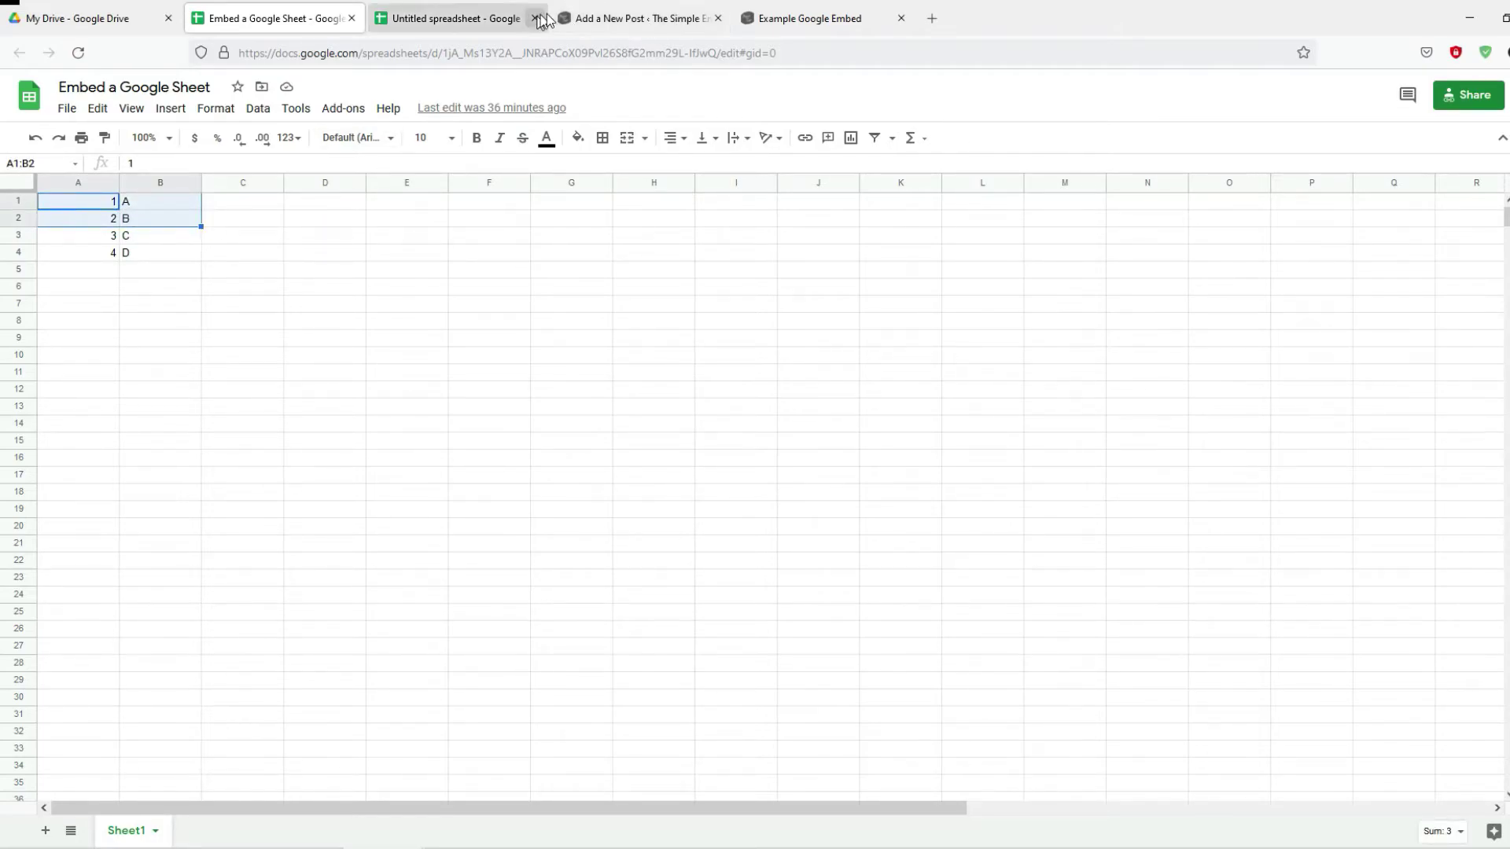
pyautogui.click(600, 20)
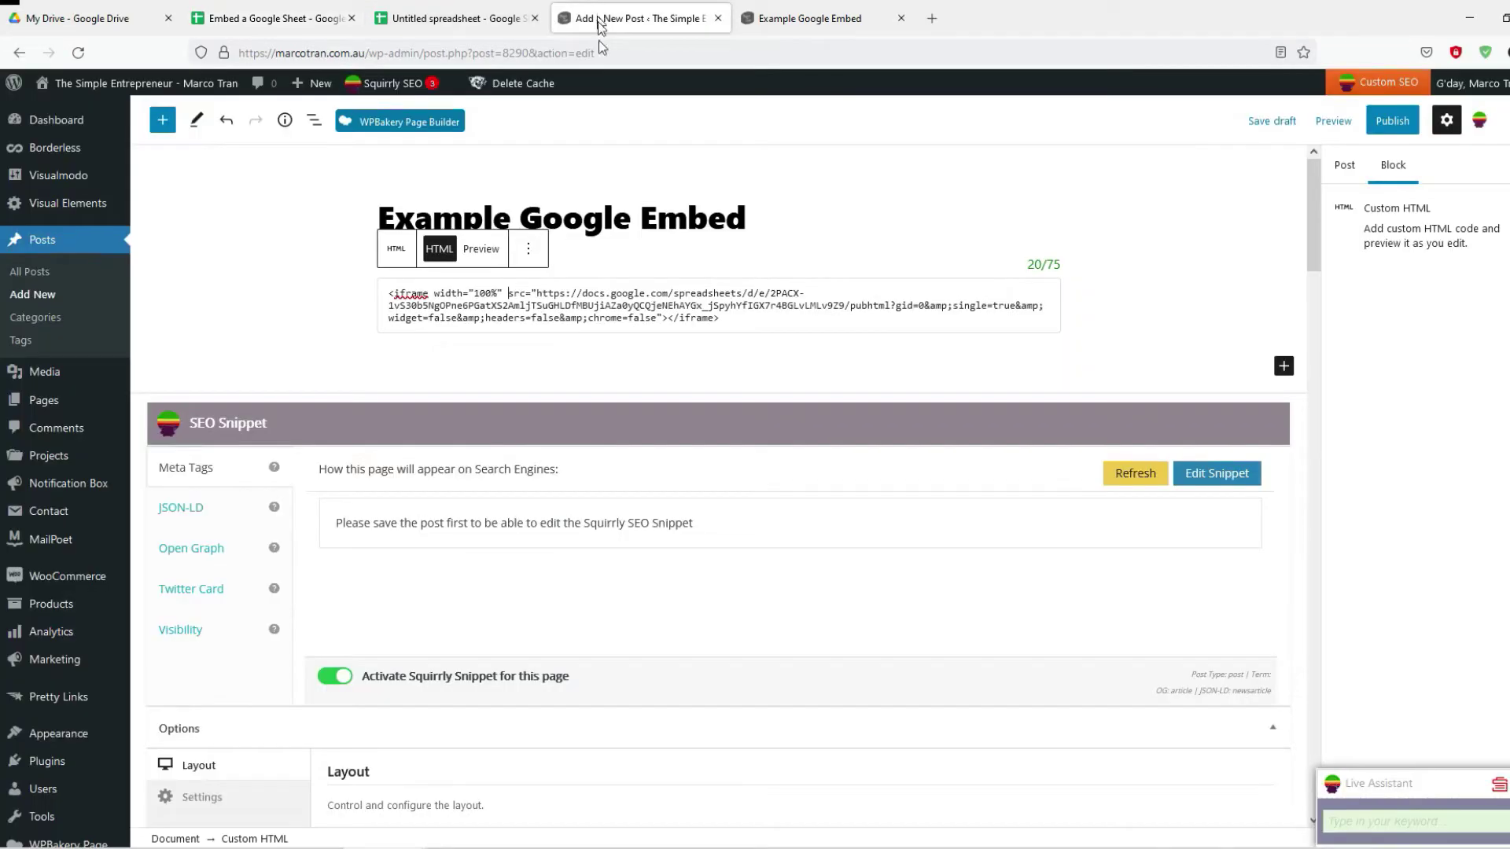
pyautogui.click(658, 317)
# Step: Append &amp;range=A1:B2 and &amp;chrome=false to the iframe src, saving the draft midway
pyautogui.write('"')
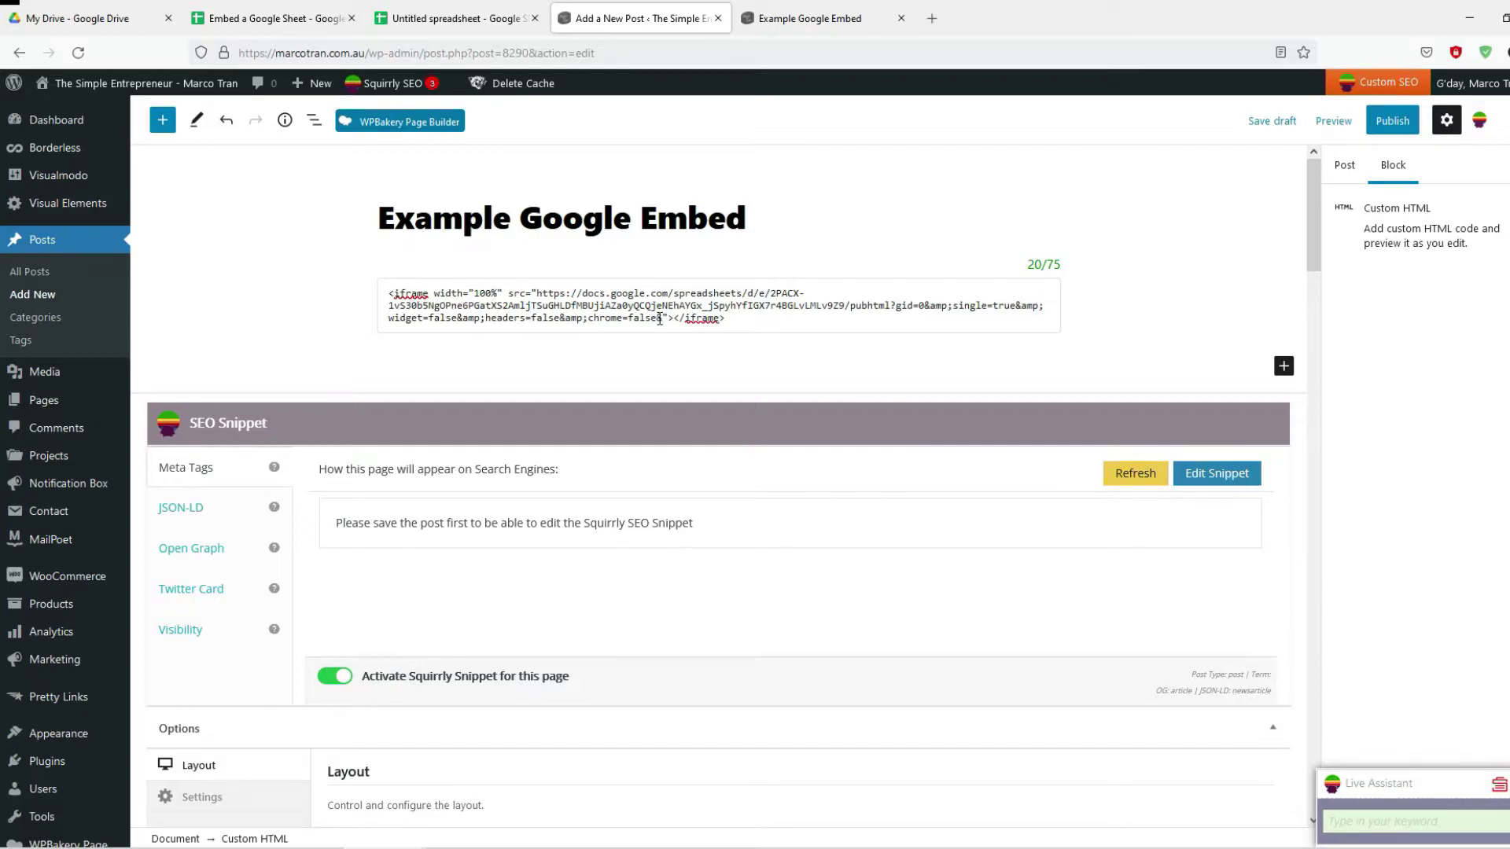
pyautogui.write('amp')
pyautogui.write(';')
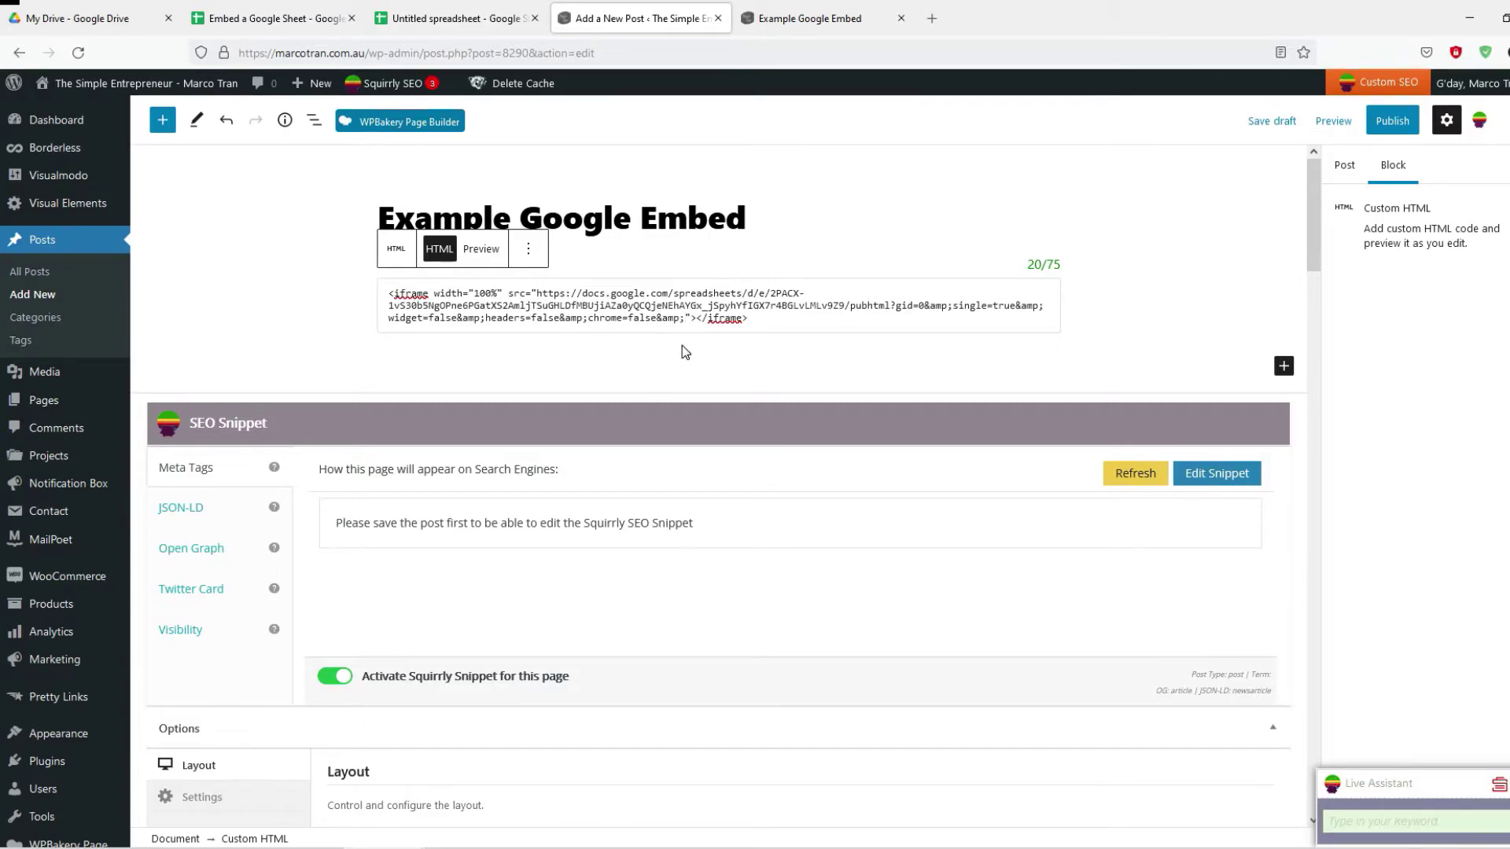
pyautogui.write('range')
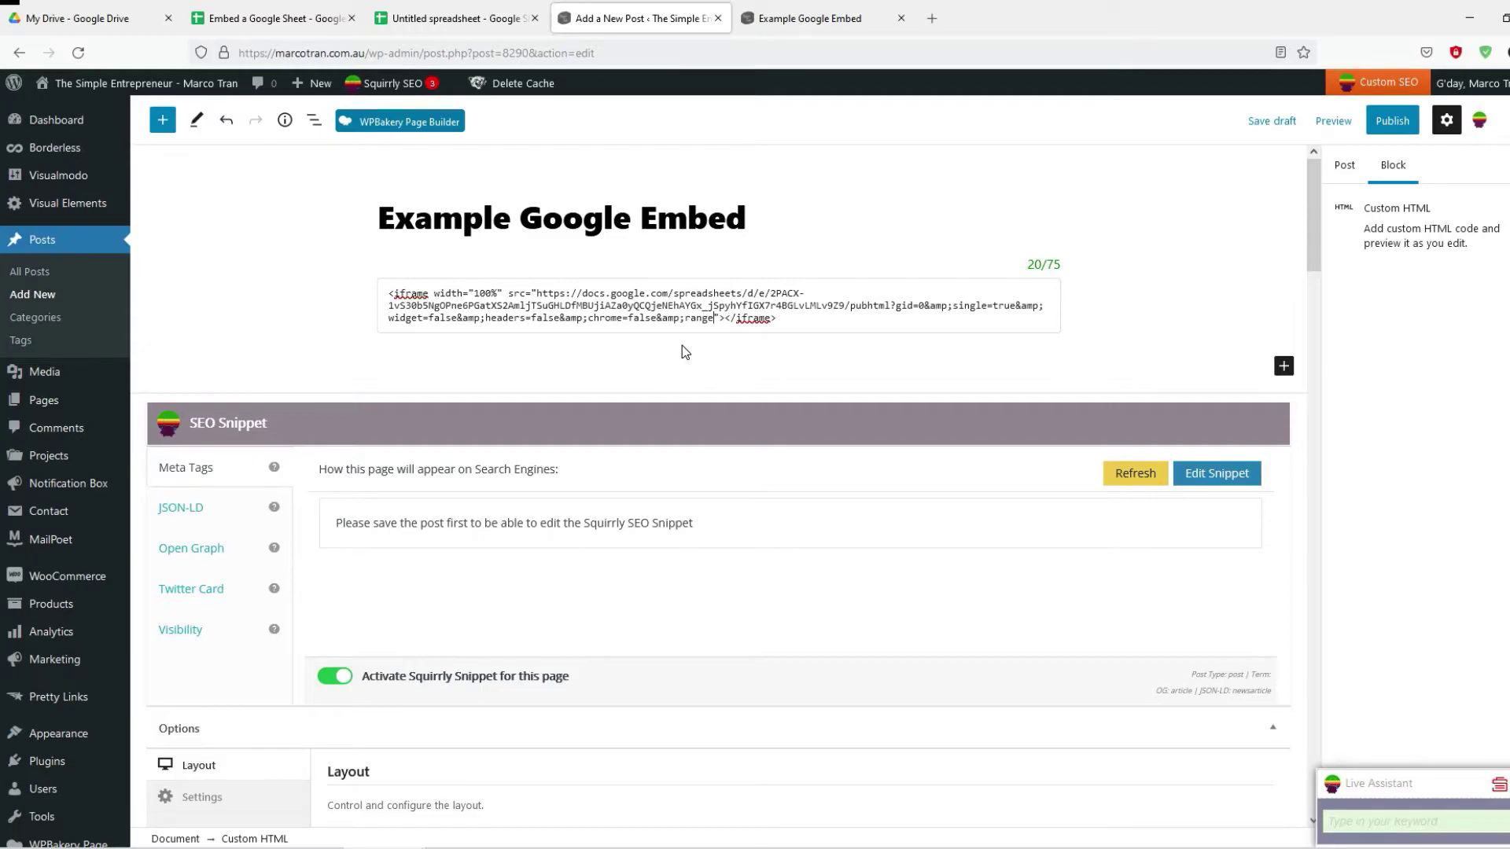
pyautogui.write('=A1:B2')
pyautogui.hotkey('ctrl', 's')
pyautogui.write('&amp;')
pyautogui.write('chrome=fals')
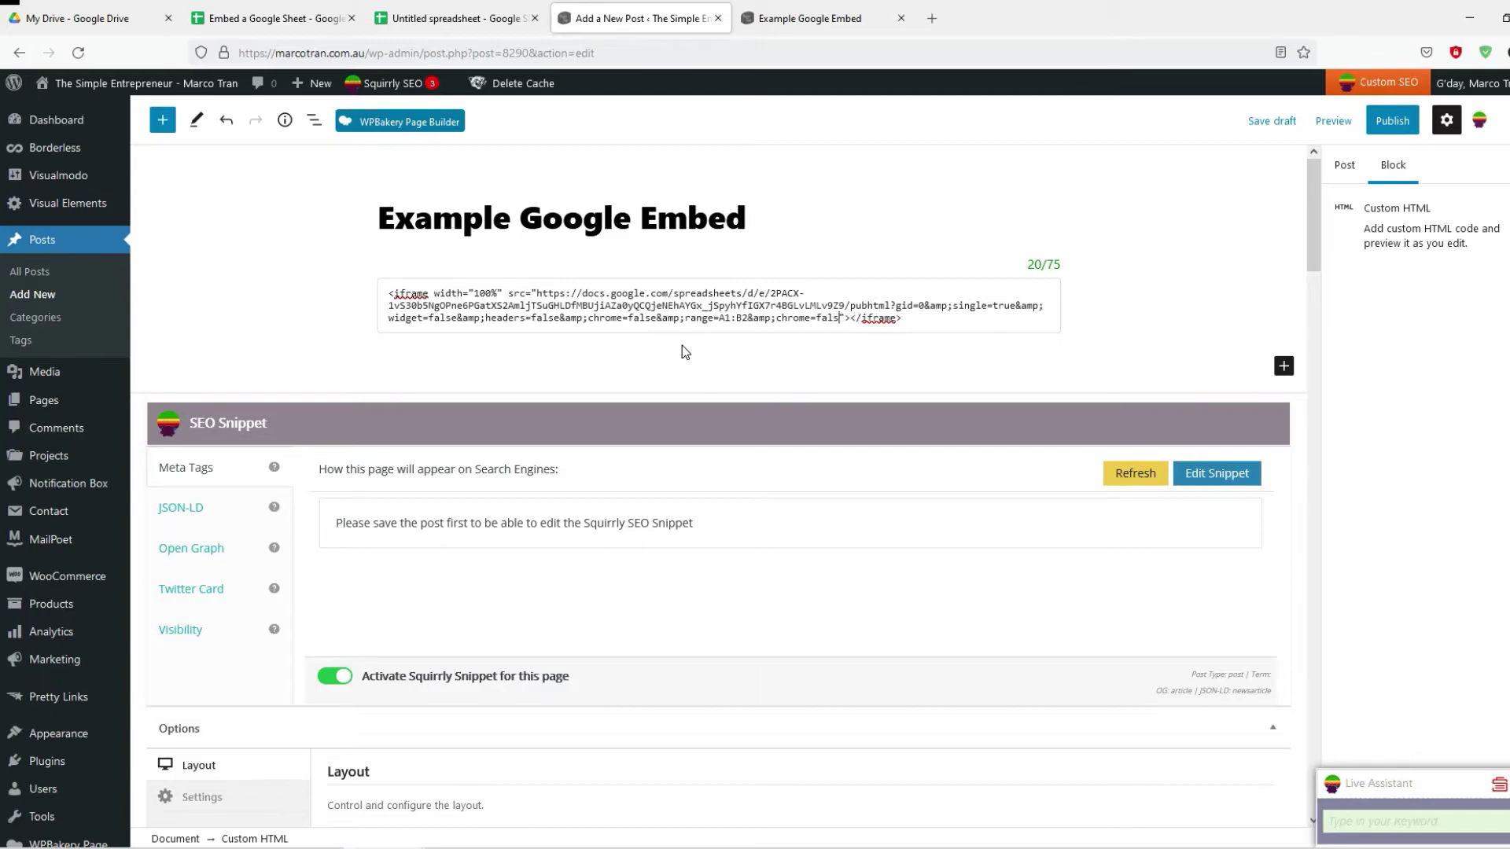
pyautogui.write('e')
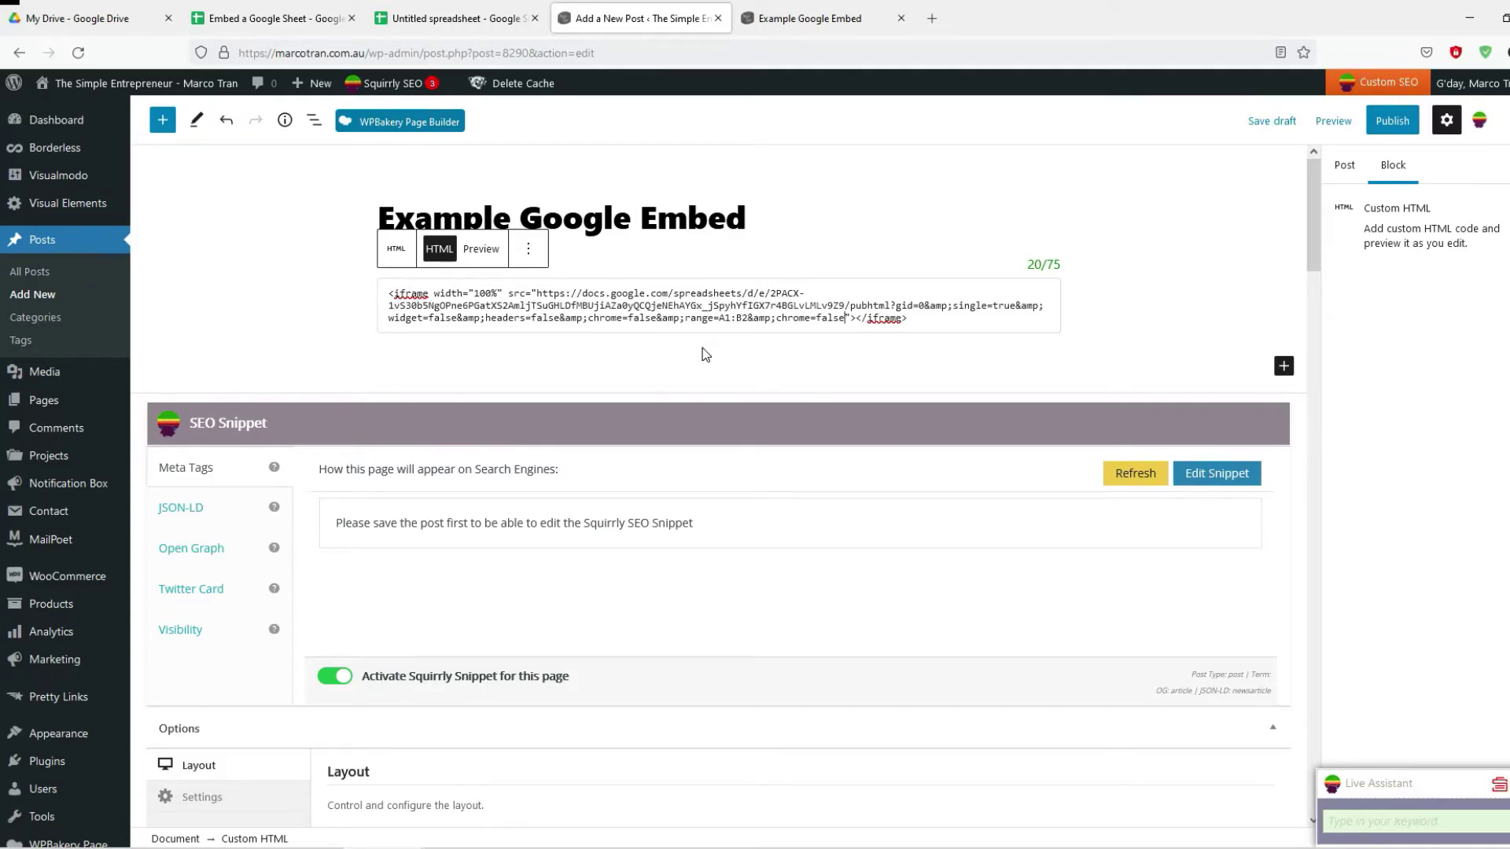
pyautogui.click(1333, 120)
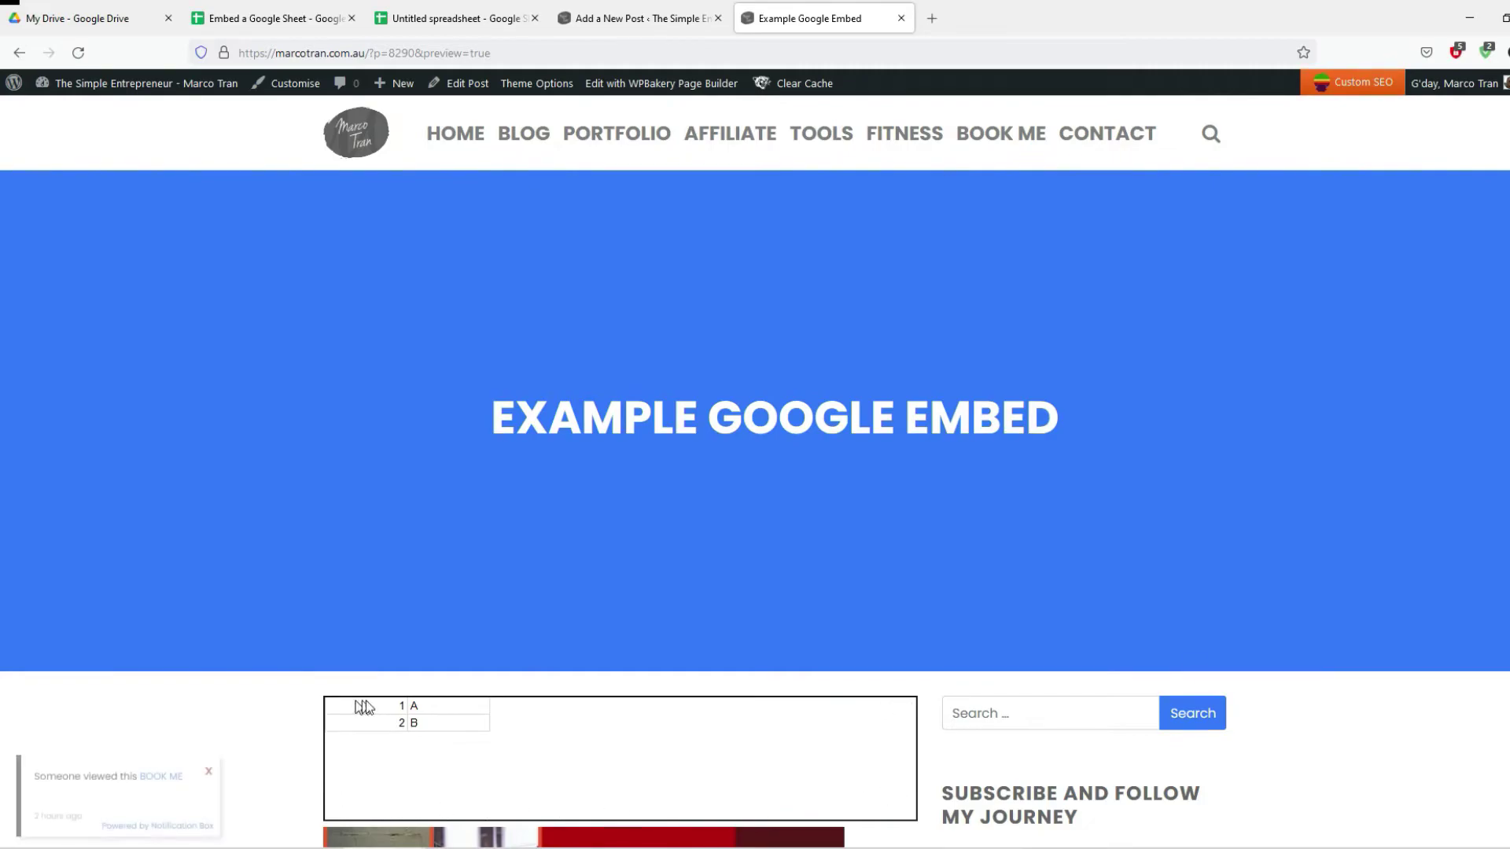
pyautogui.scroll(-2, 888, 579)
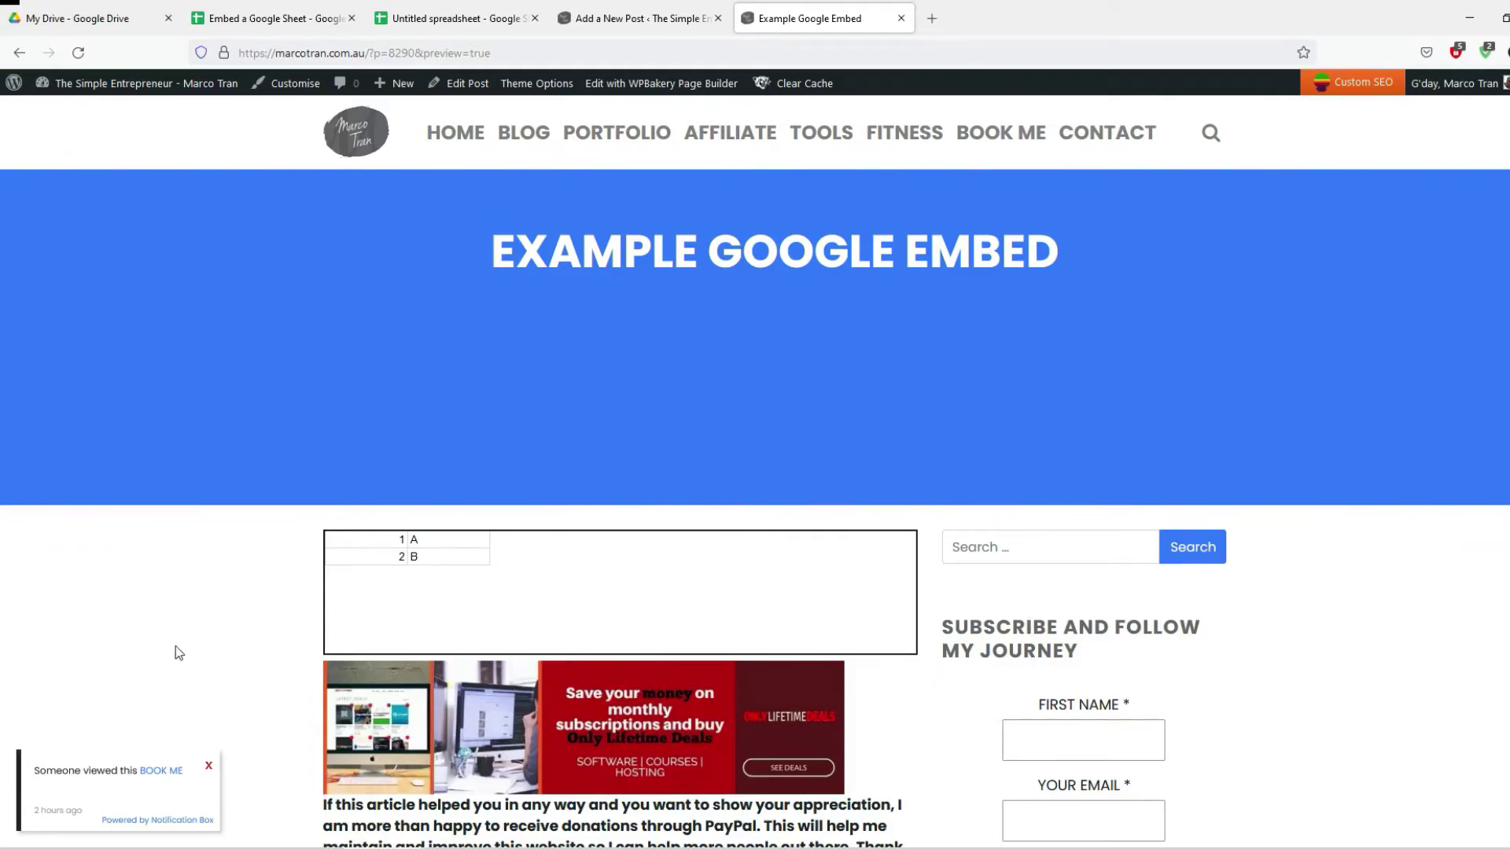
pyautogui.scroll(2, 520, 577)
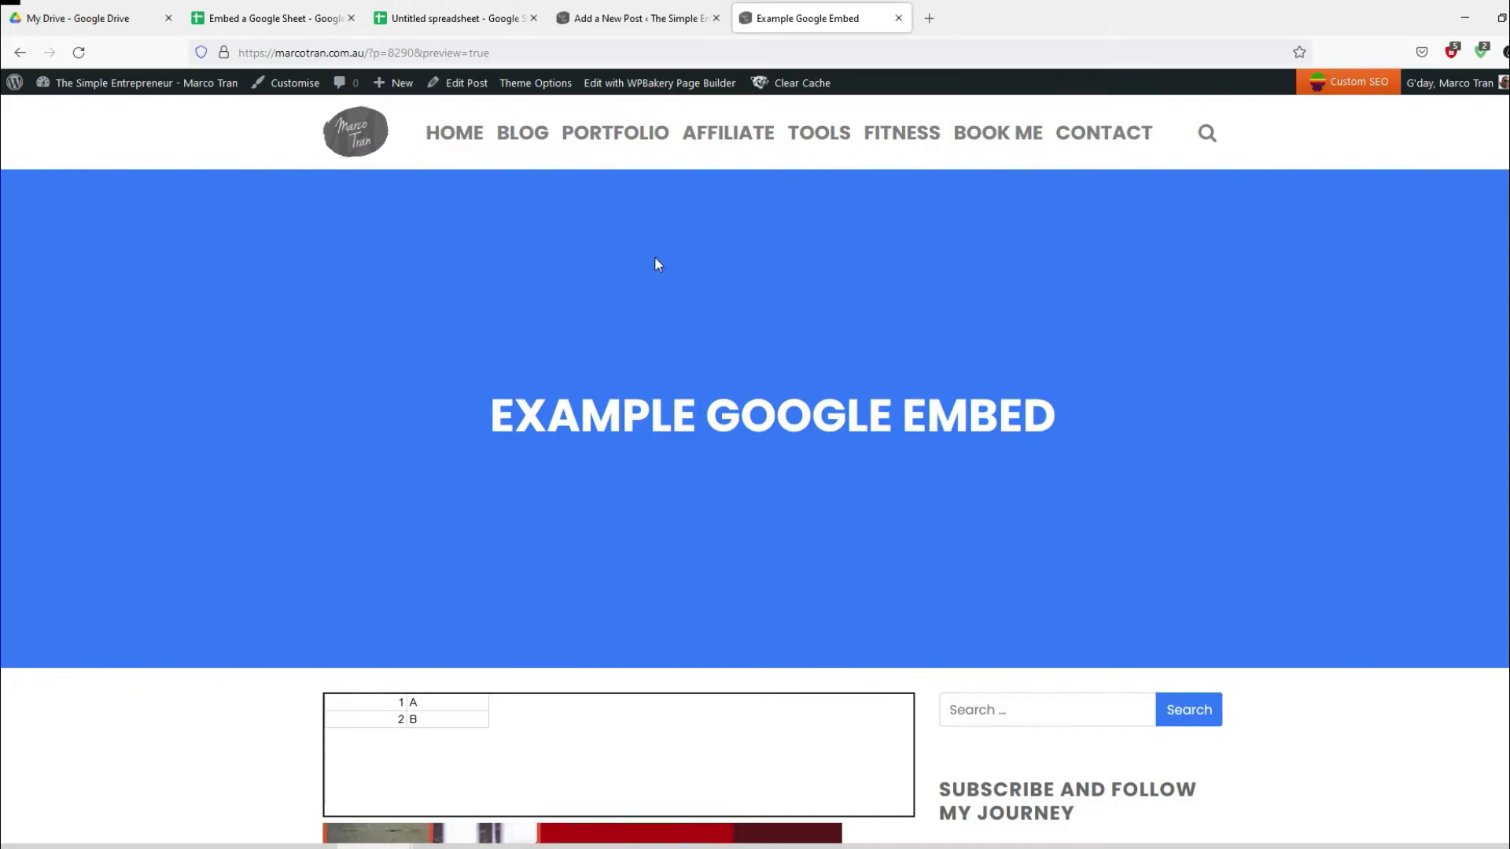
pyautogui.click(610, 25)
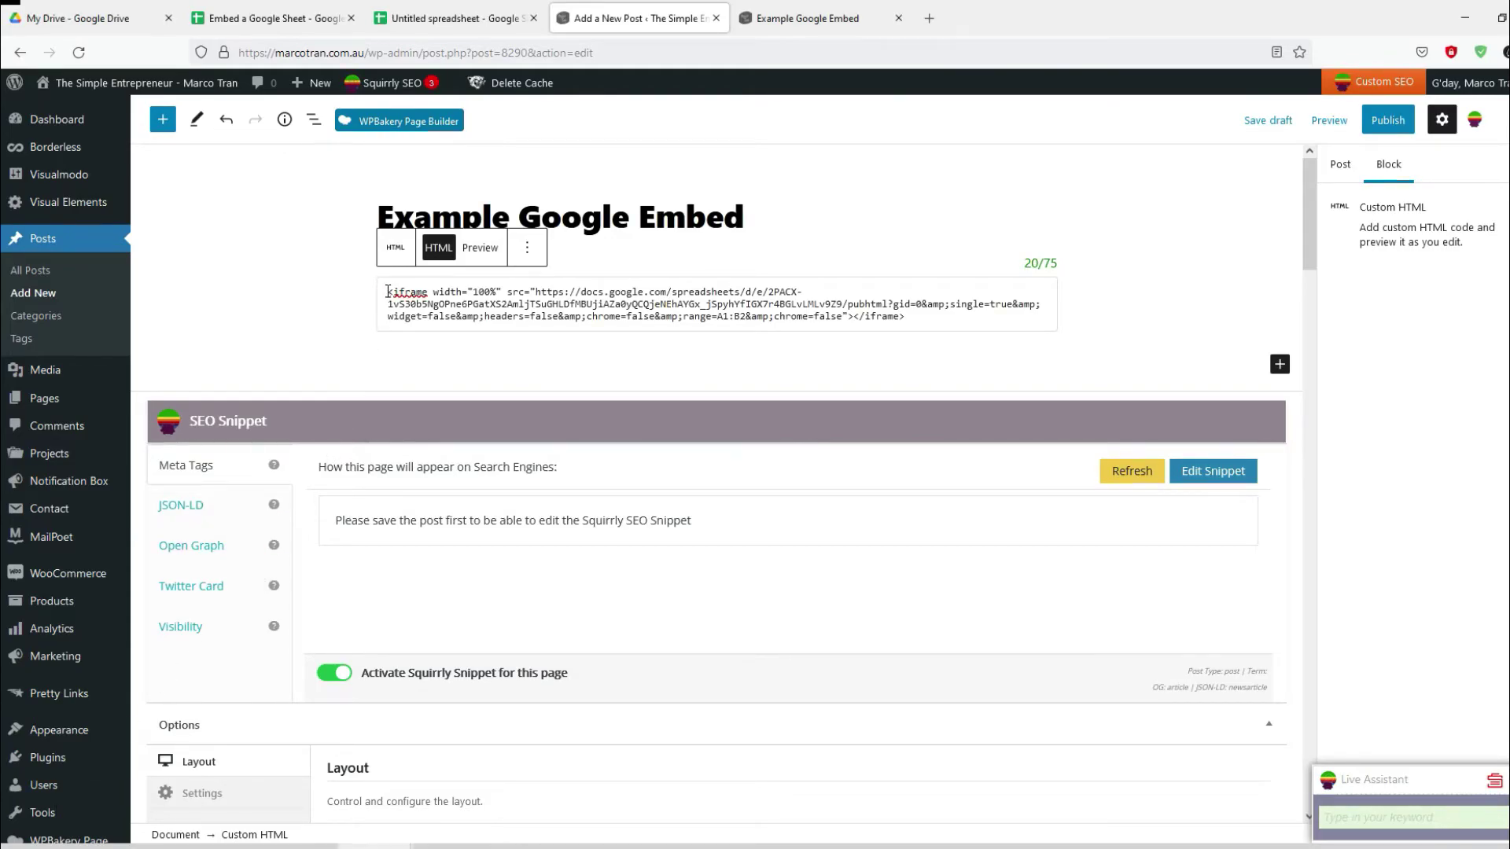
# Step: Paste the meta refresh tag (content 300) above the iframe, on its own line
pyautogui.write('<meta http-equiv="refresh" content="300">')
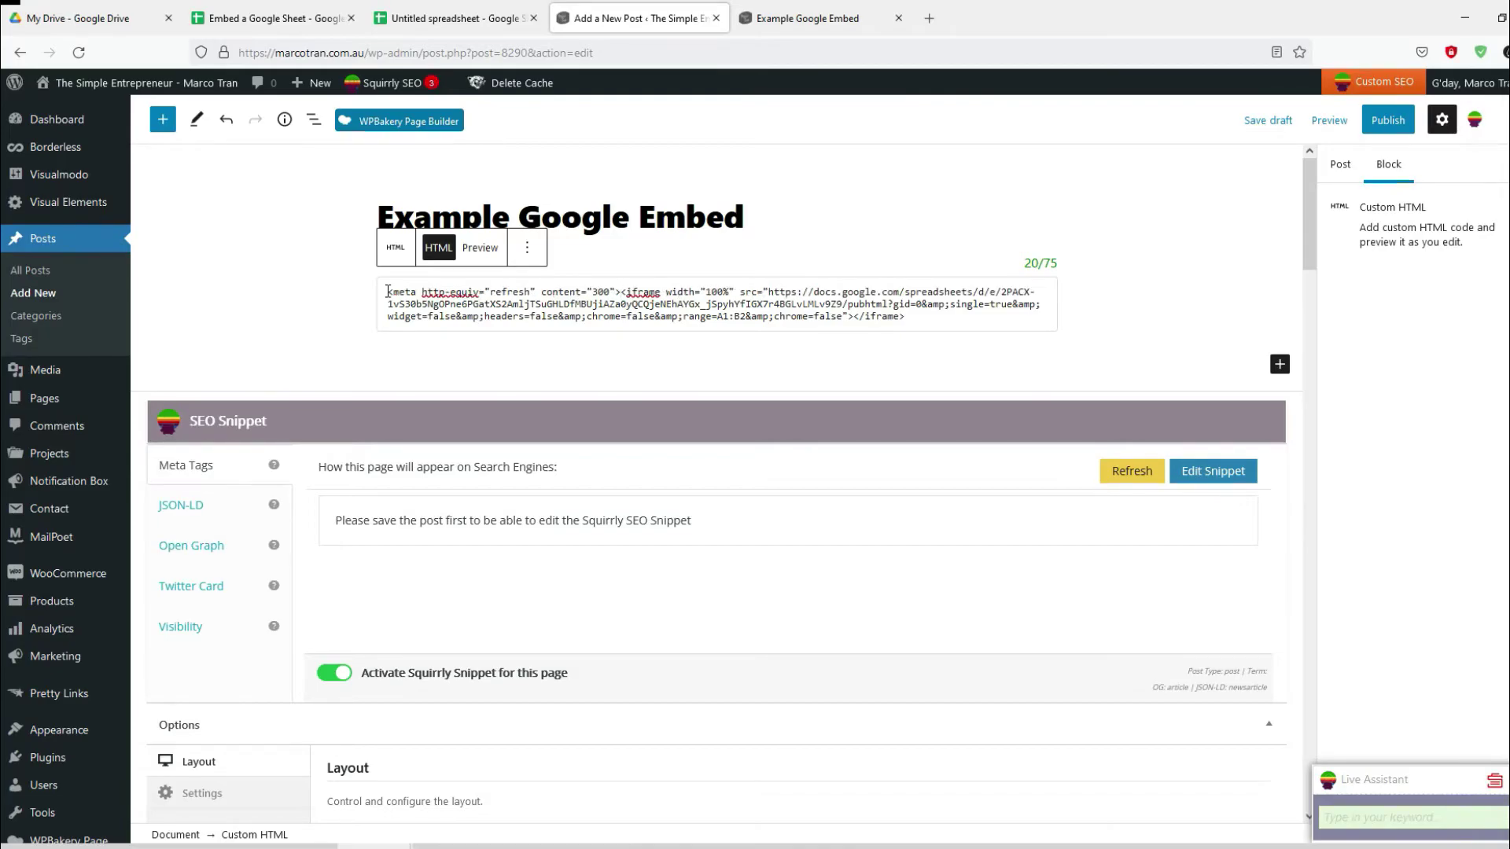
pyautogui.press('Return')
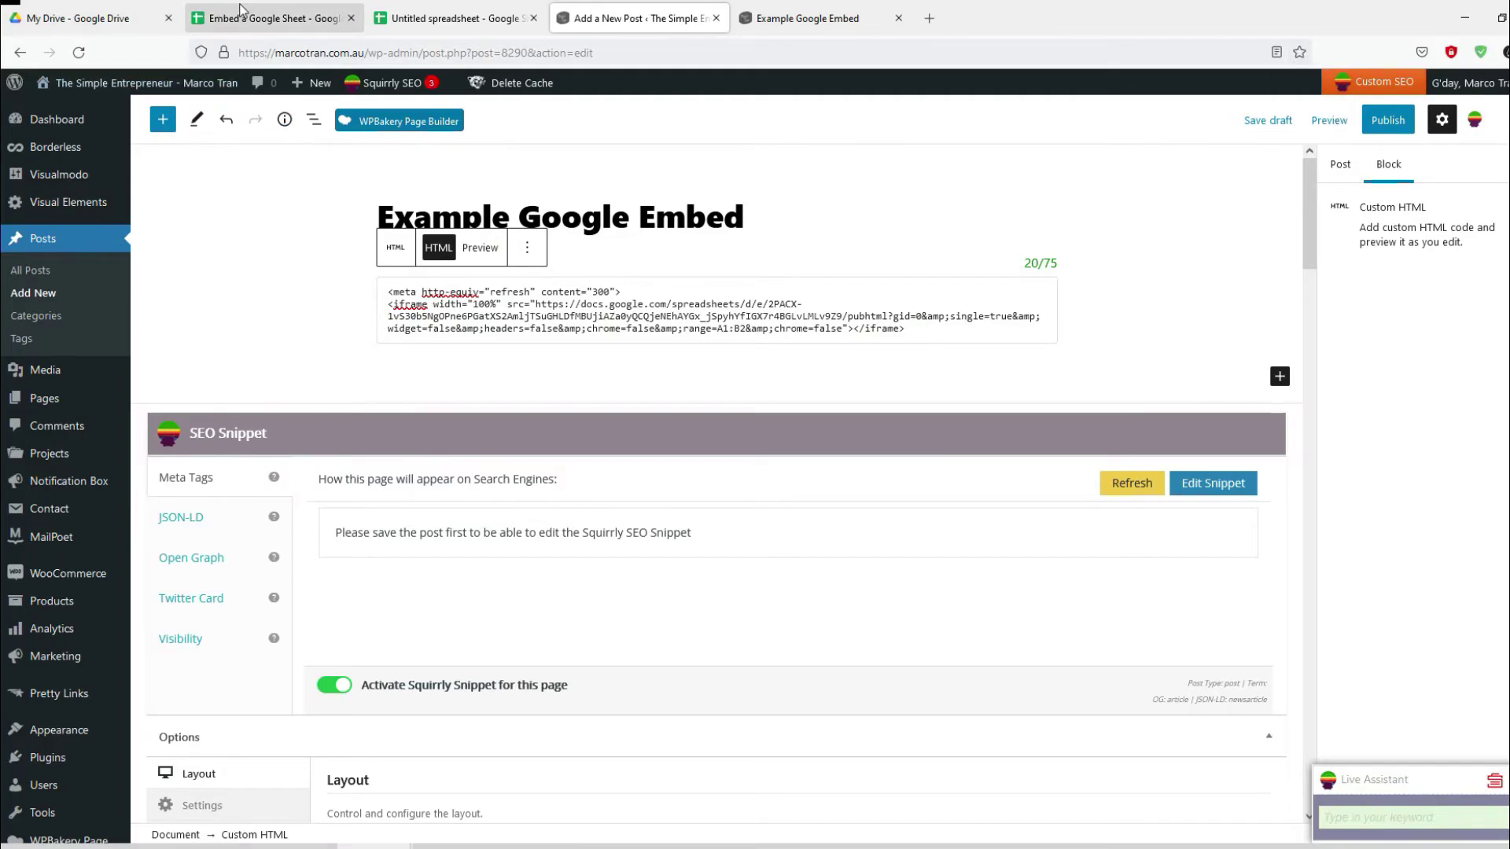
# Step: Check the current preview, change sheet cell B2 to E, then return to the WordPress editor
pyautogui.click(277, 19)
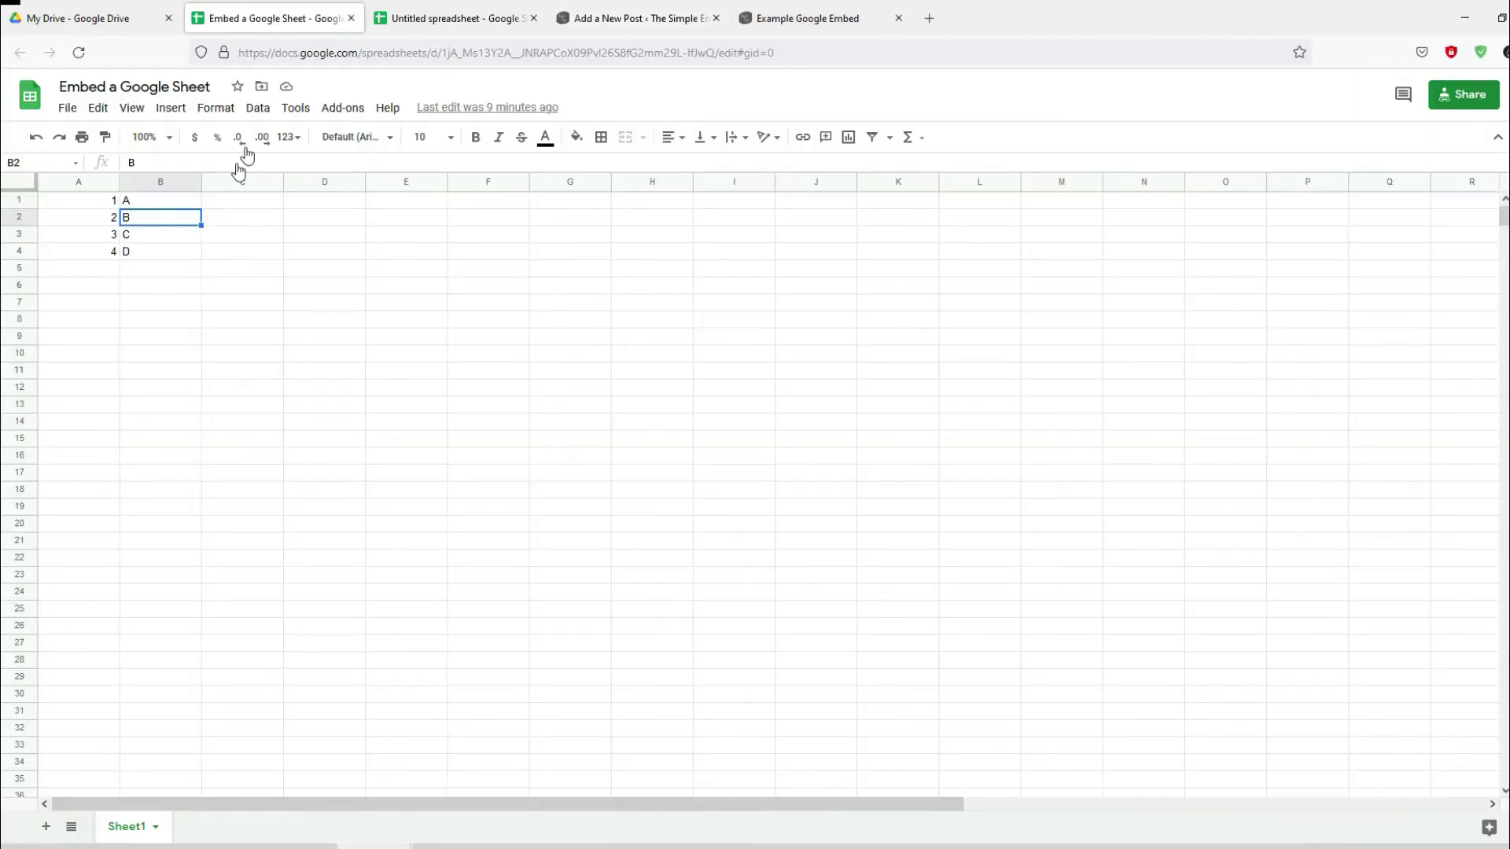
pyautogui.click(770, 17)
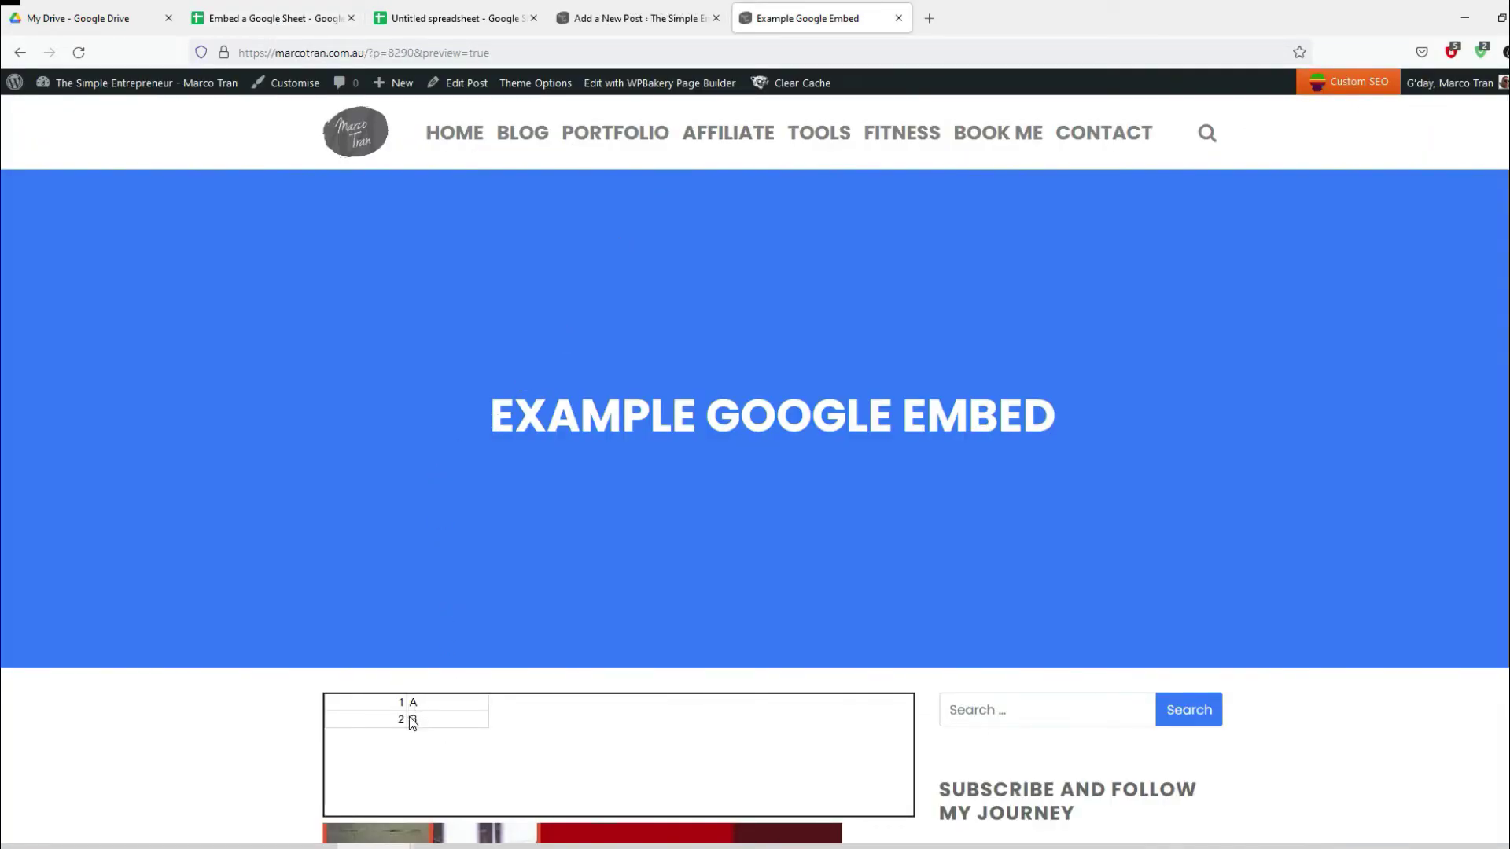
pyautogui.click(344, 11)
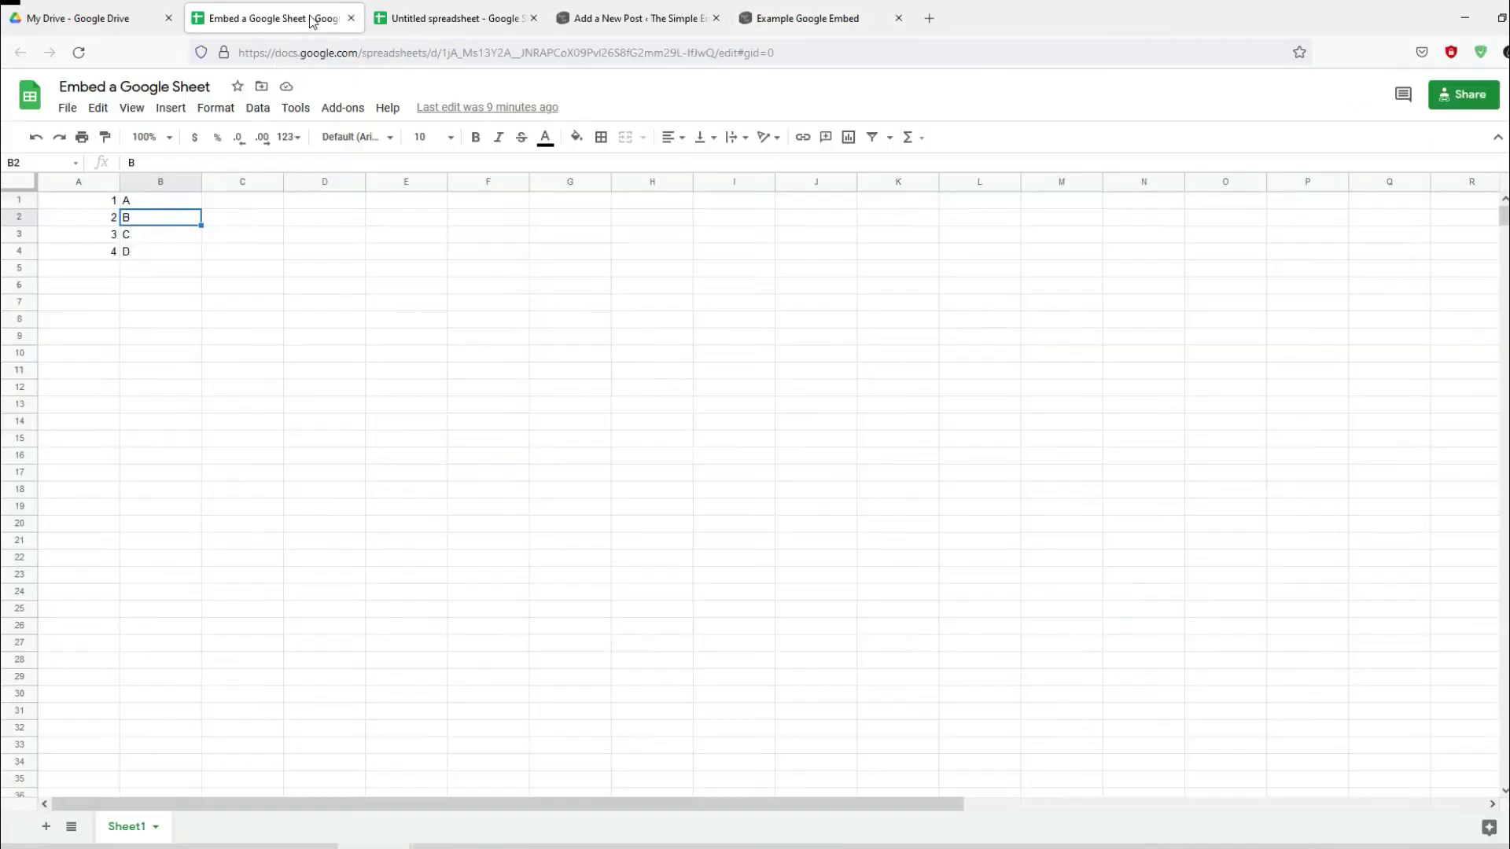
pyautogui.doubleClick(131, 217)
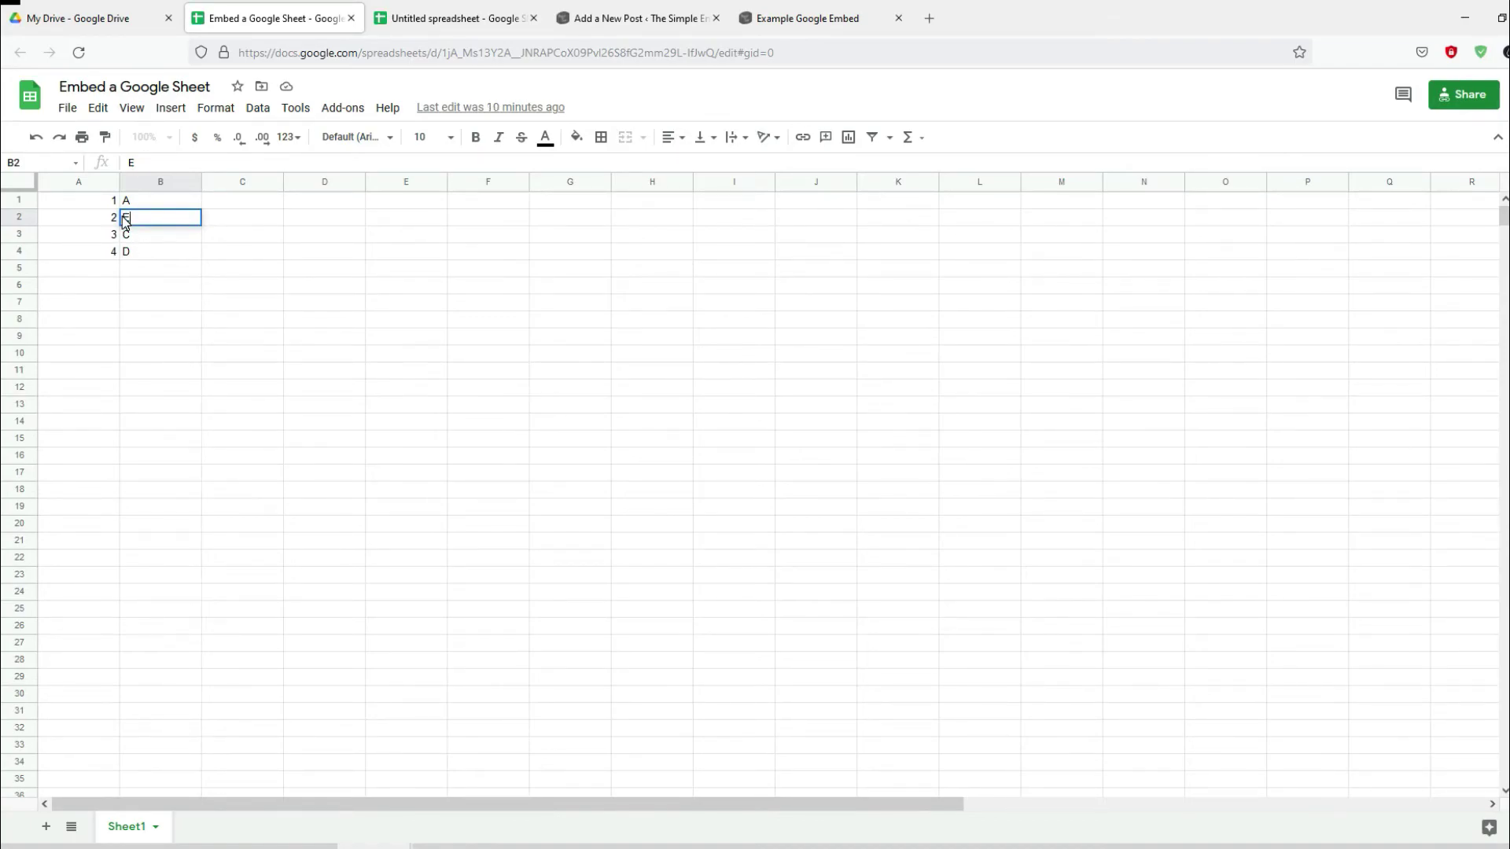
pyautogui.press('Return')
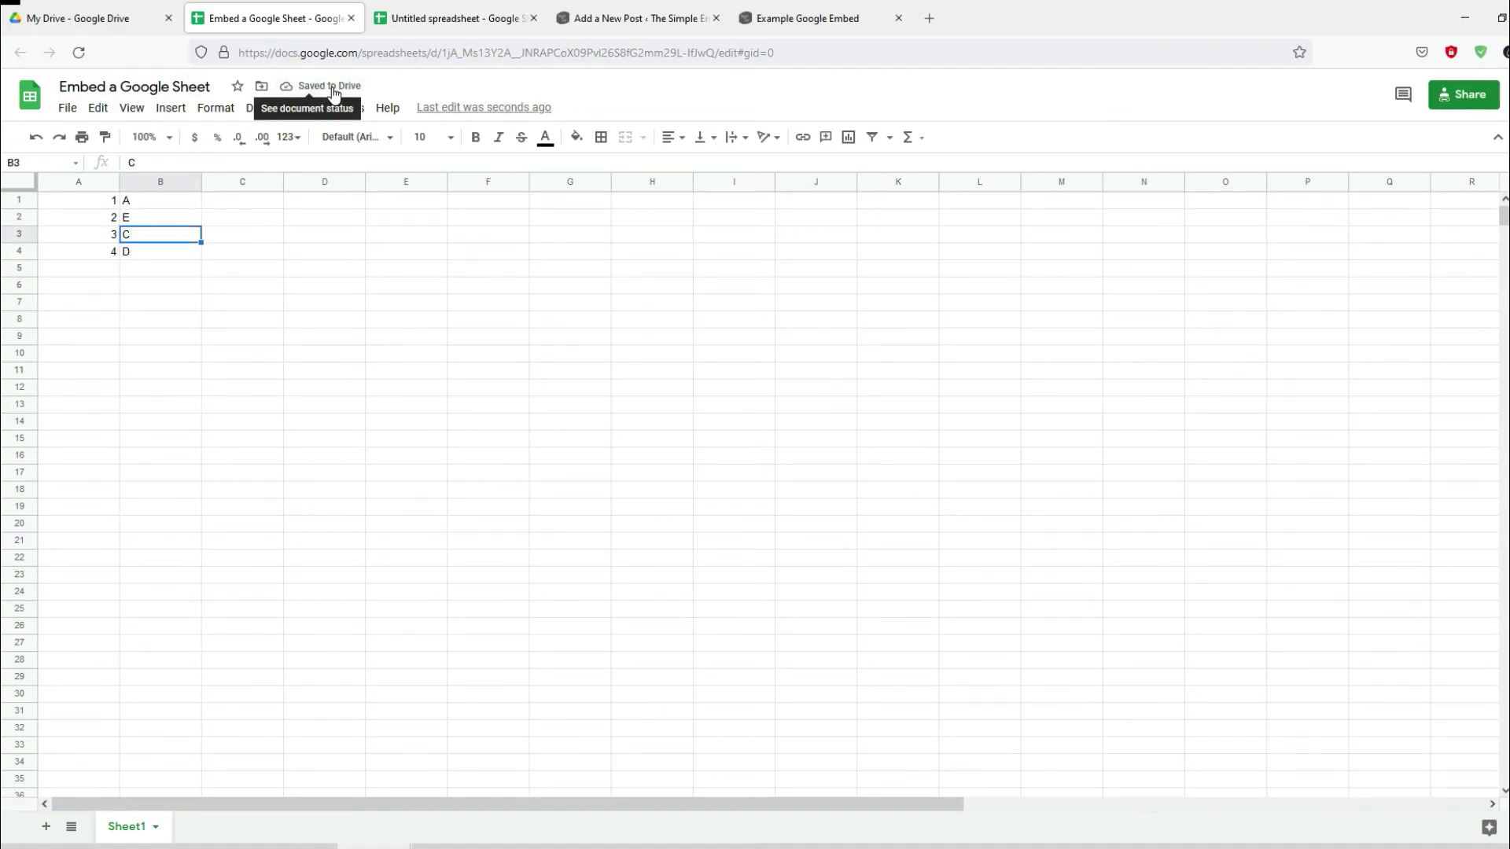
pyautogui.click(667, 19)
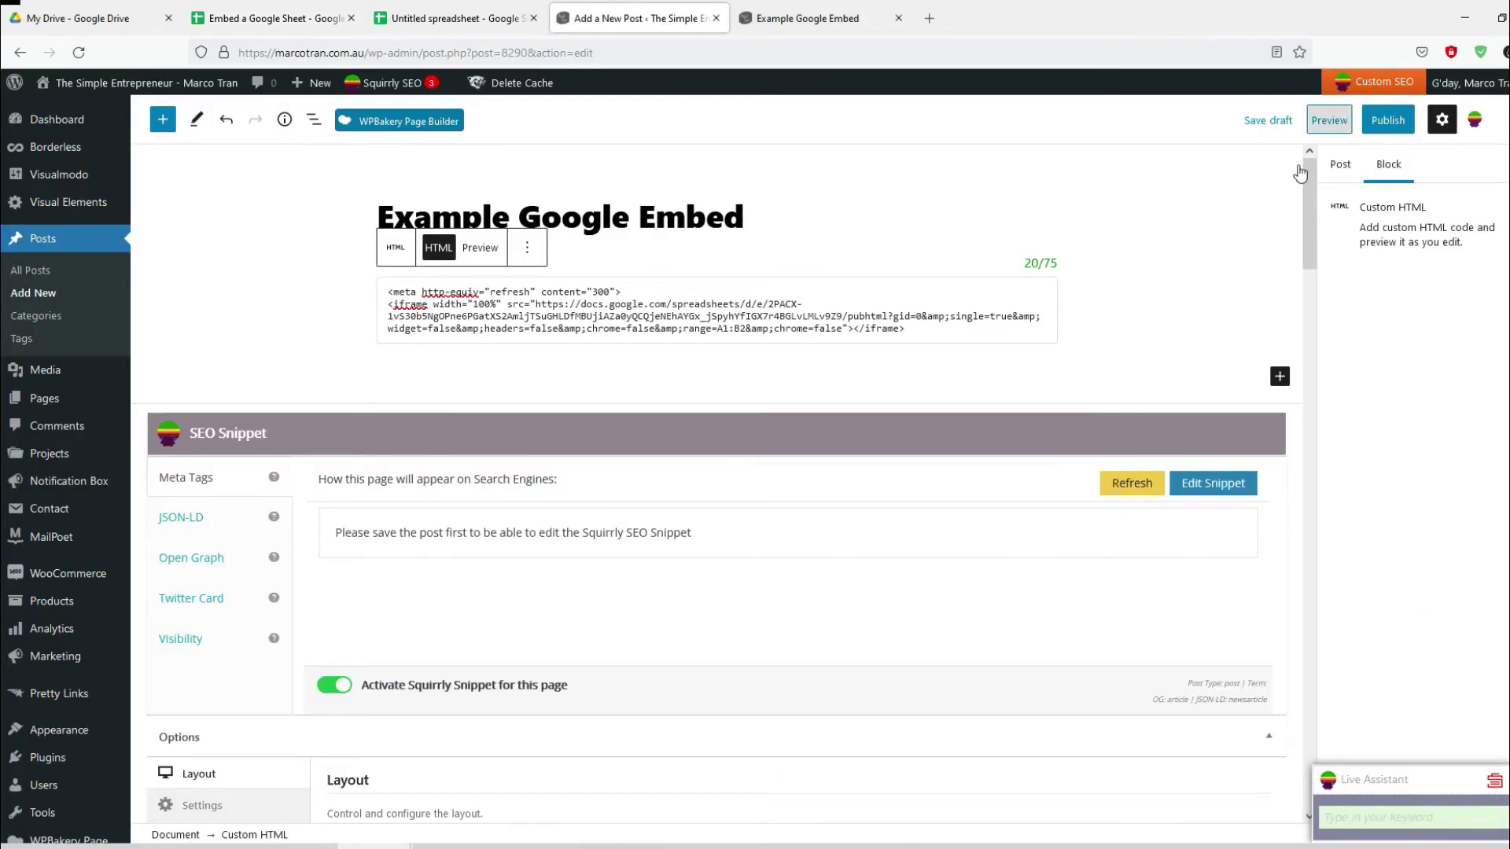
pyautogui.click(1329, 122)
# Step: Preview the post in a new tab and switch to the stopwatch window
pyautogui.click(1249, 275)
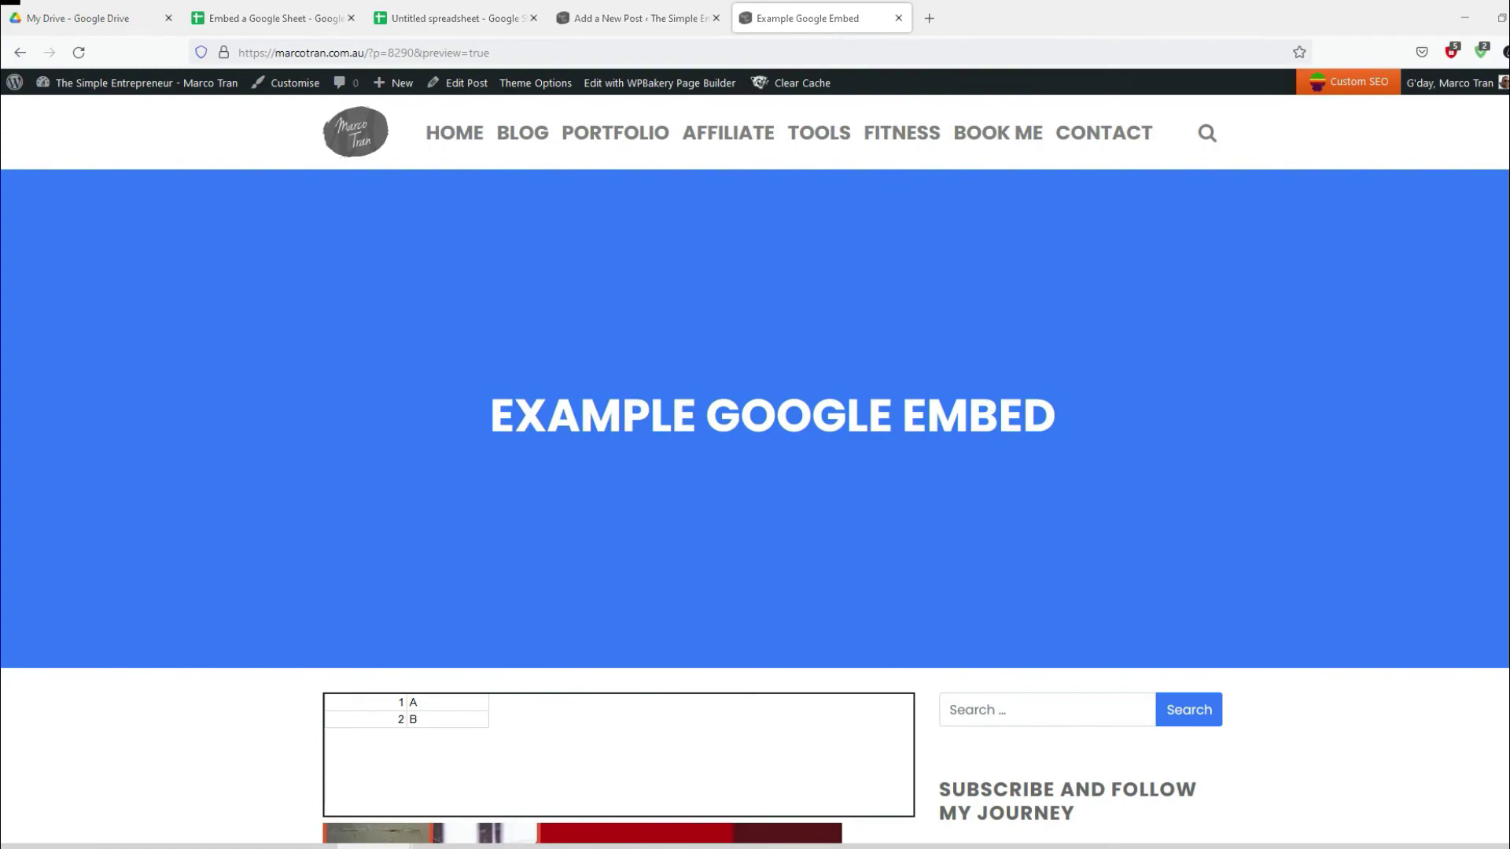
pyautogui.hotkey('alt', 'Tab')
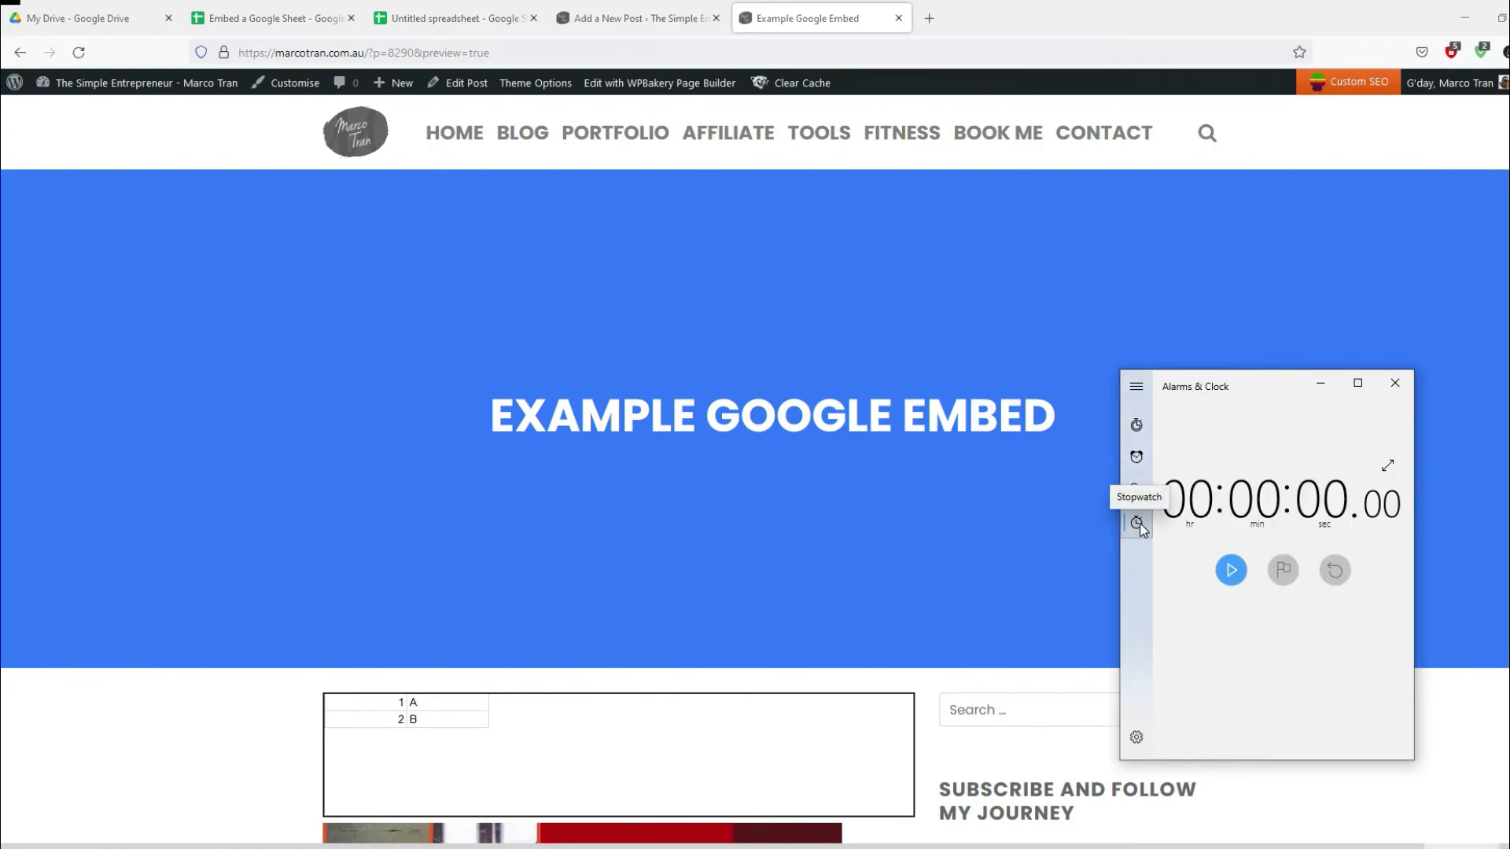
# Step: Start the stopwatch to time the preview's auto-refresh, then reload the preview with F5
pyautogui.click(1230, 579)
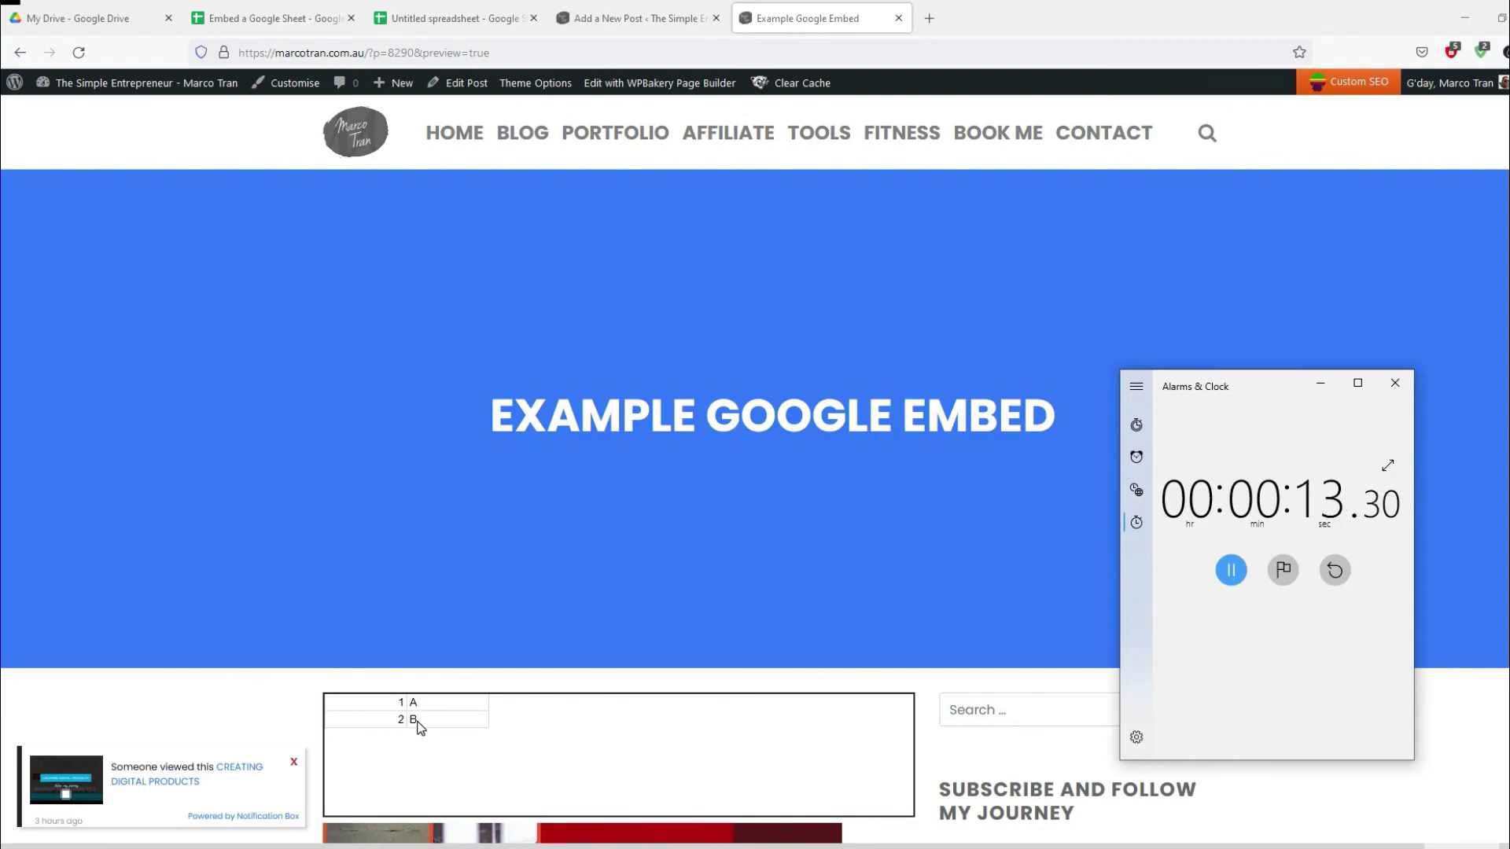
pyautogui.click(404, 809)
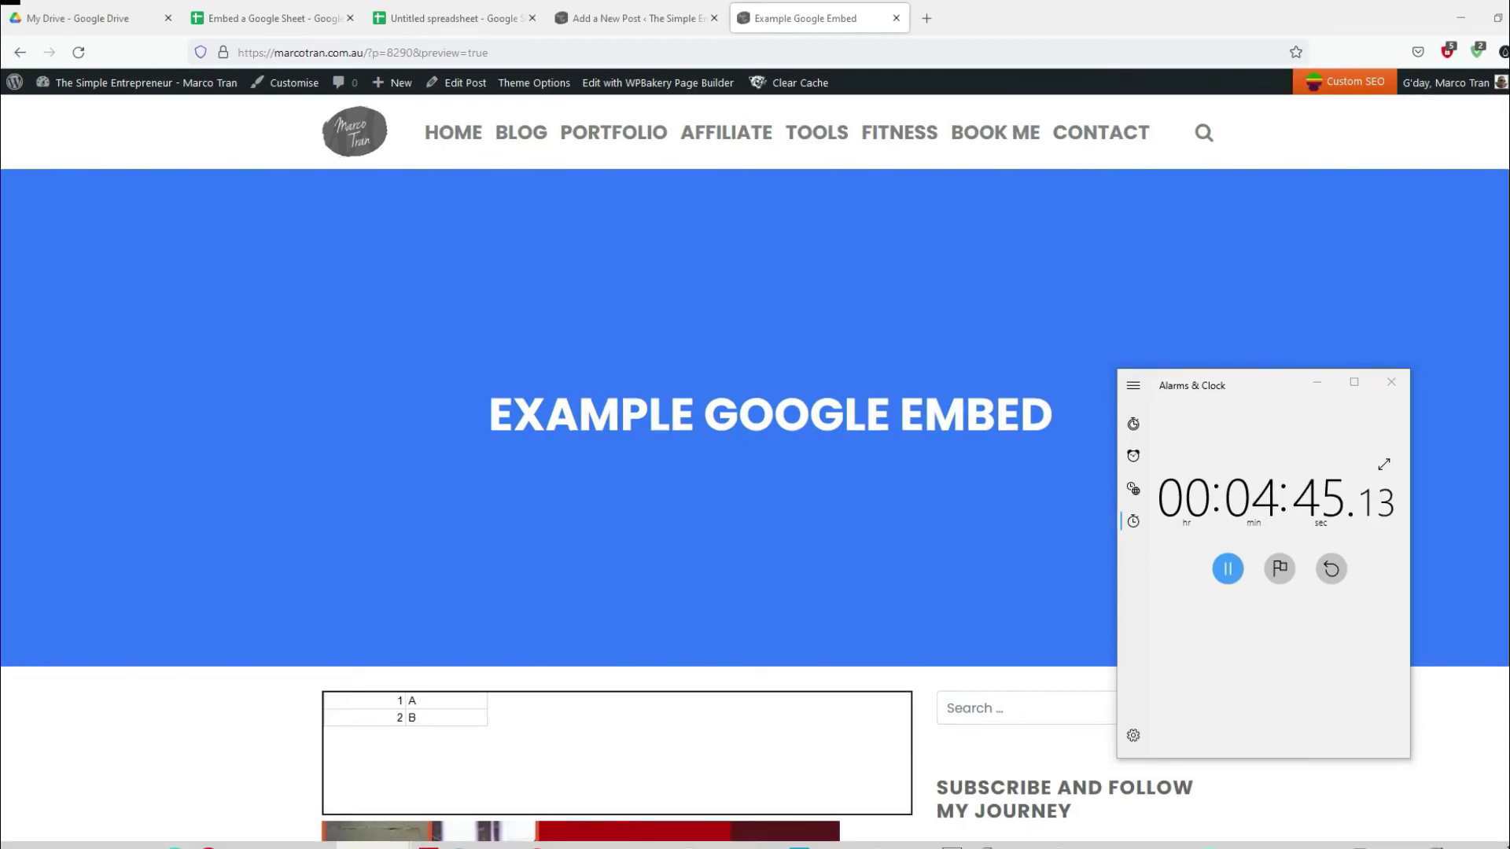
pyautogui.press('F5')
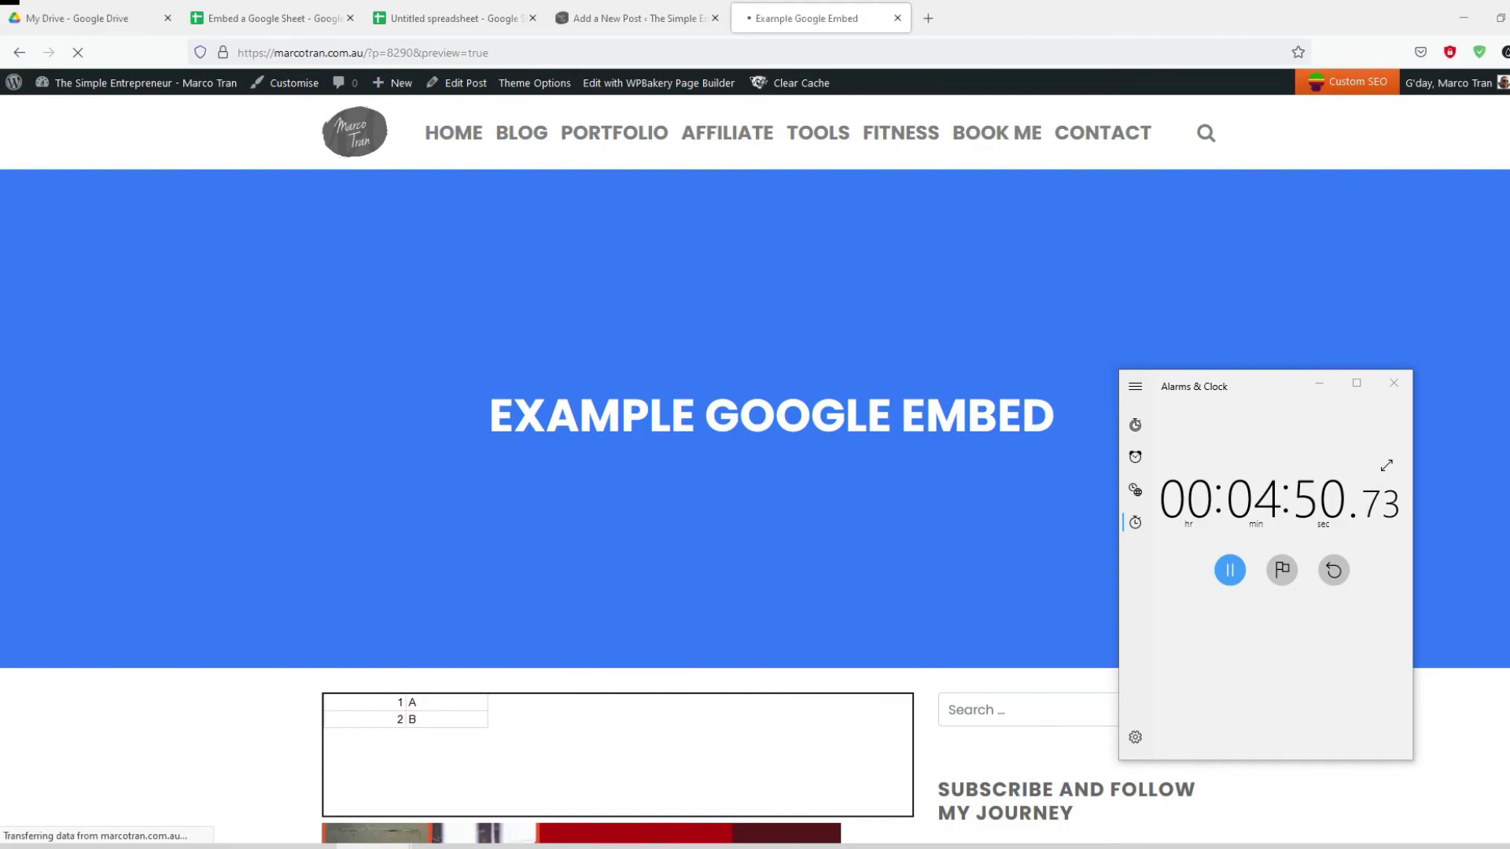